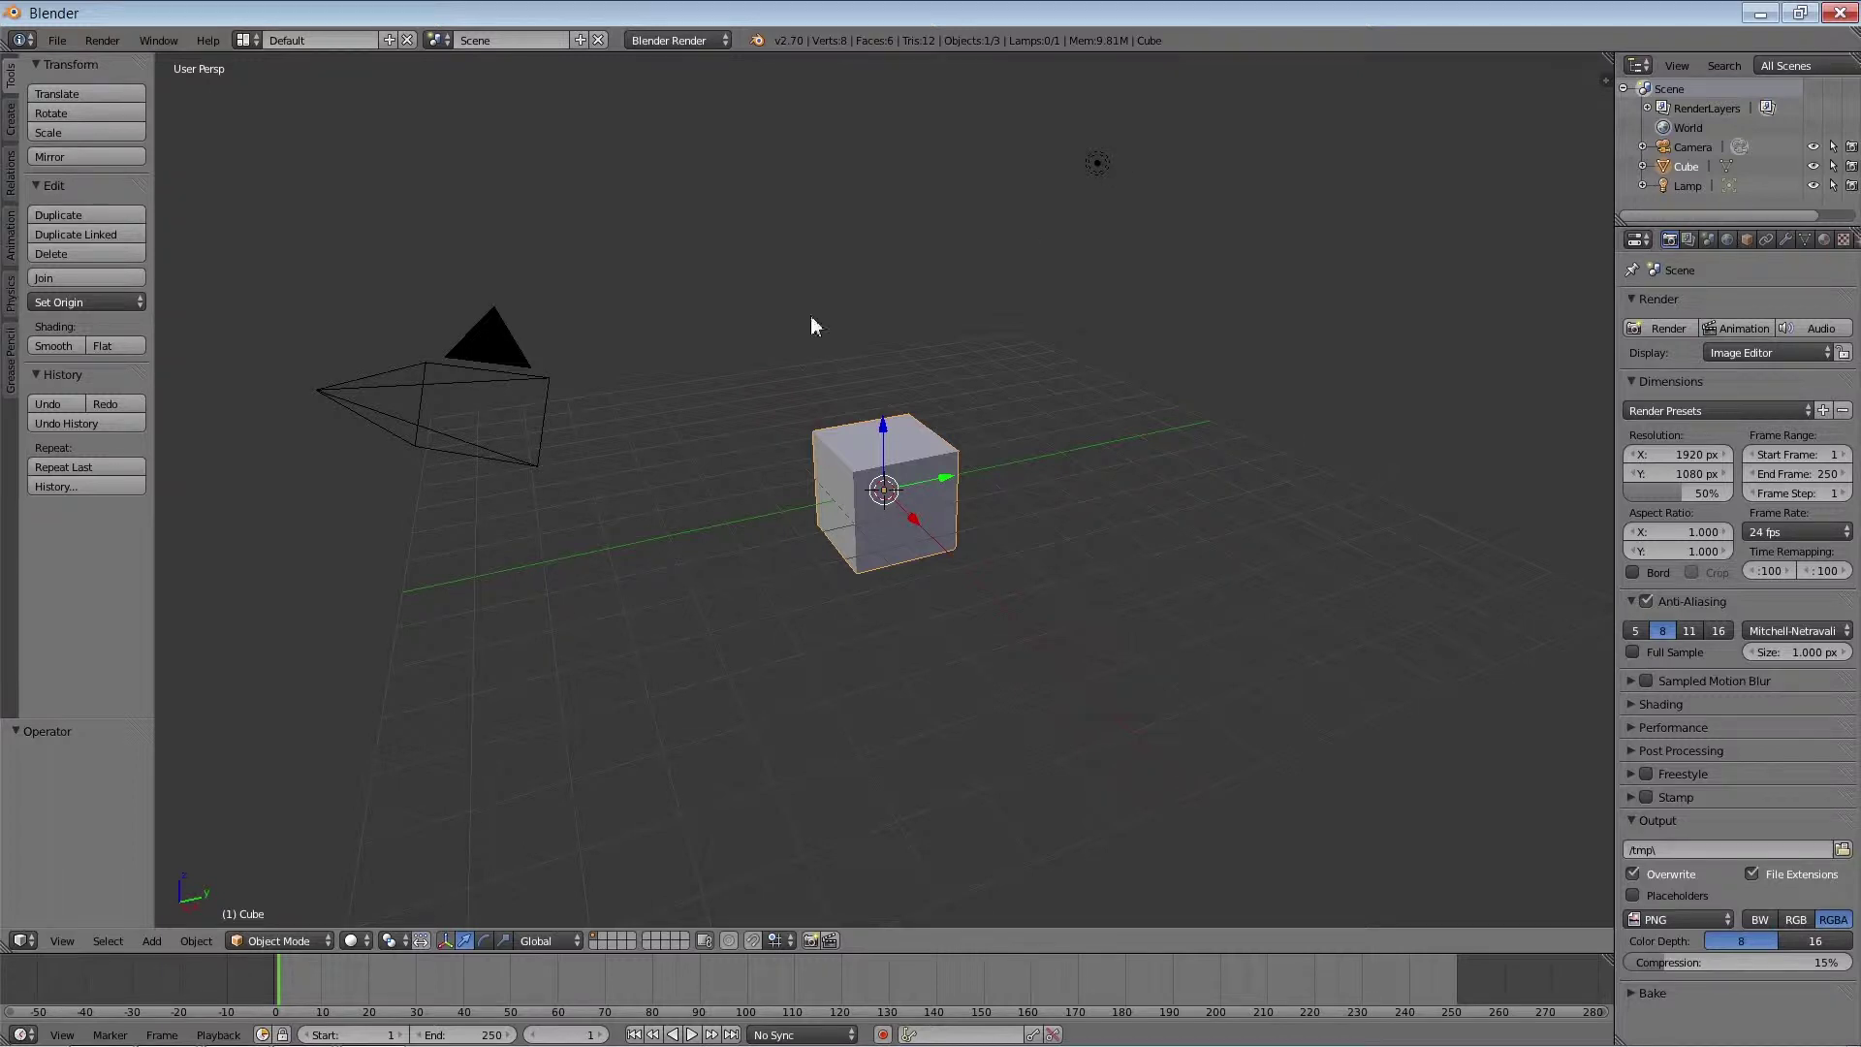
# Step: Select the camera object instead of the default cube
pyautogui.rightClick(434, 385)
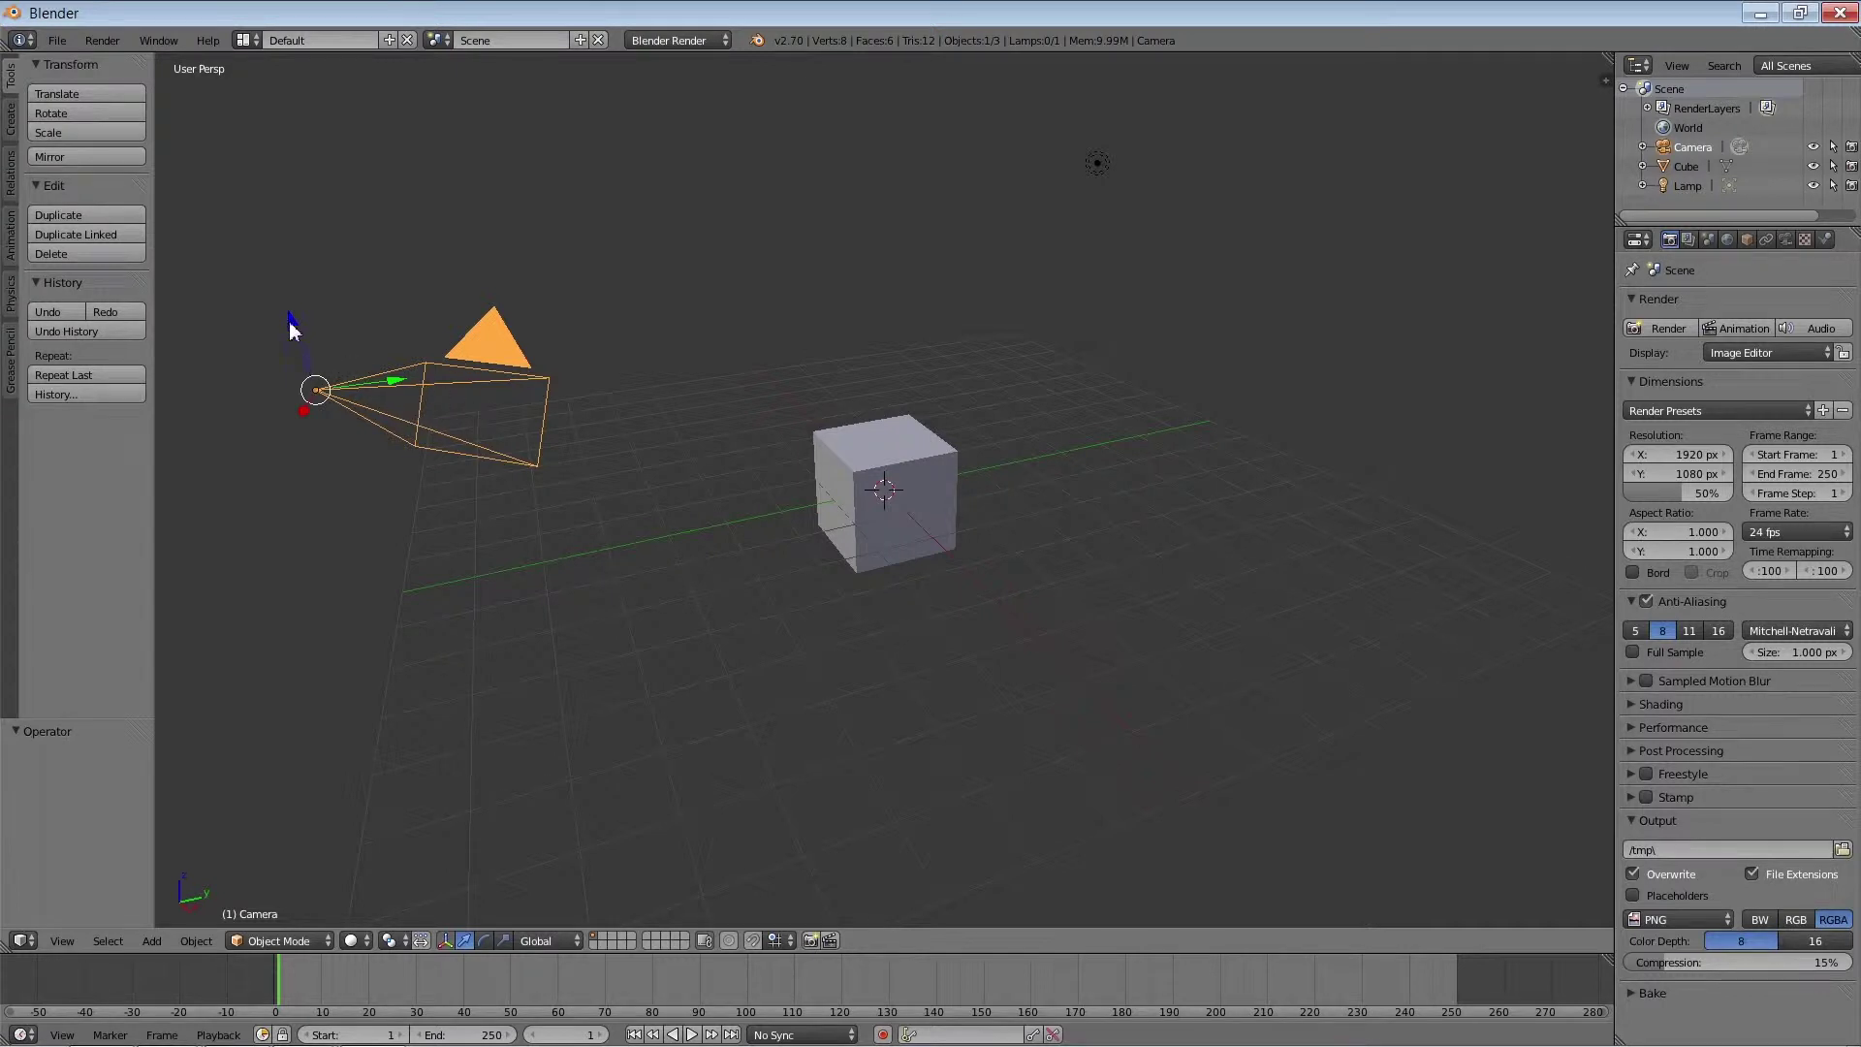
# Step: Nudge the camera down and sideways, abandon an extra move, and look through the camera
pyautogui.moveTo(291, 322); pyautogui.dragTo(297, 378)
pyautogui.moveTo(410, 417)
pyautogui.mouseDown()
pyautogui.moveTo(351, 477)
pyautogui.moveTo(243, 460)
pyautogui.moveTo(203, 500)
pyautogui.moveTo(789, 331)
pyautogui.moveTo(597, 378)
pyautogui.moveTo(615, 426)
pyautogui.mouseUp()
pyautogui.press('g')
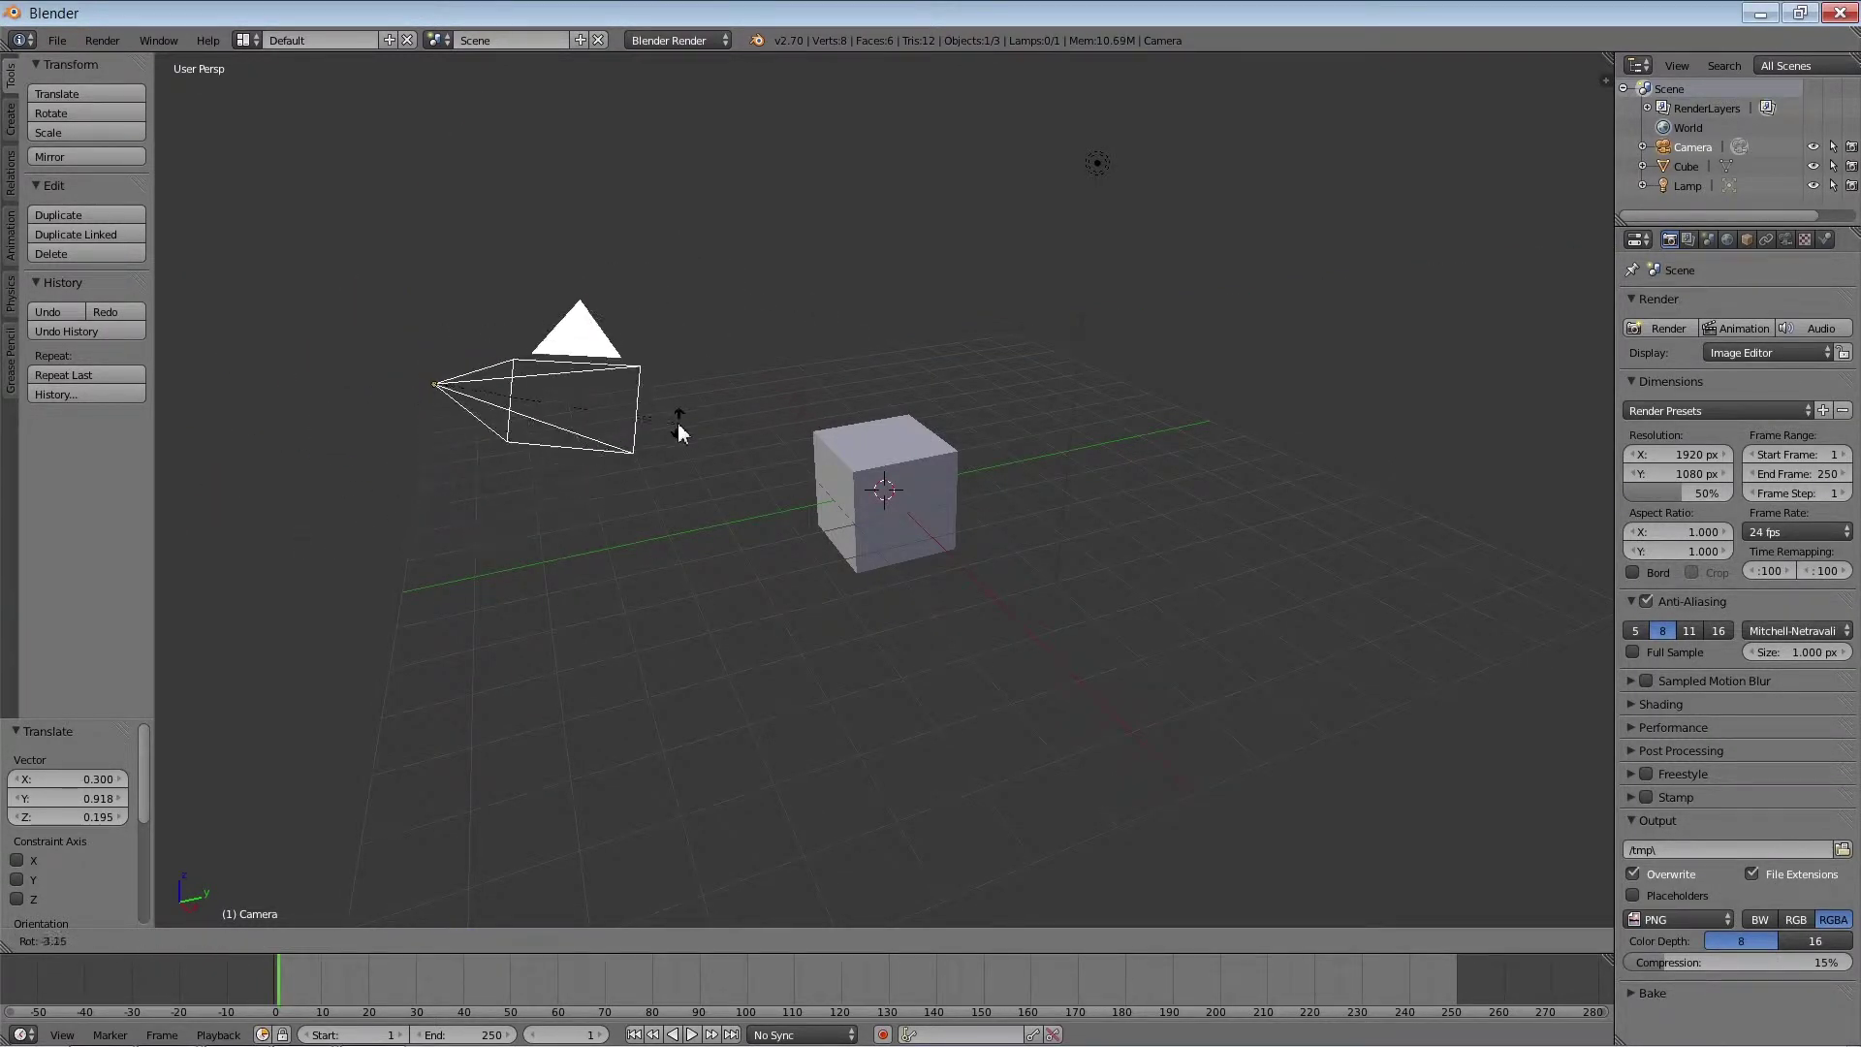
pyautogui.press('Escape')
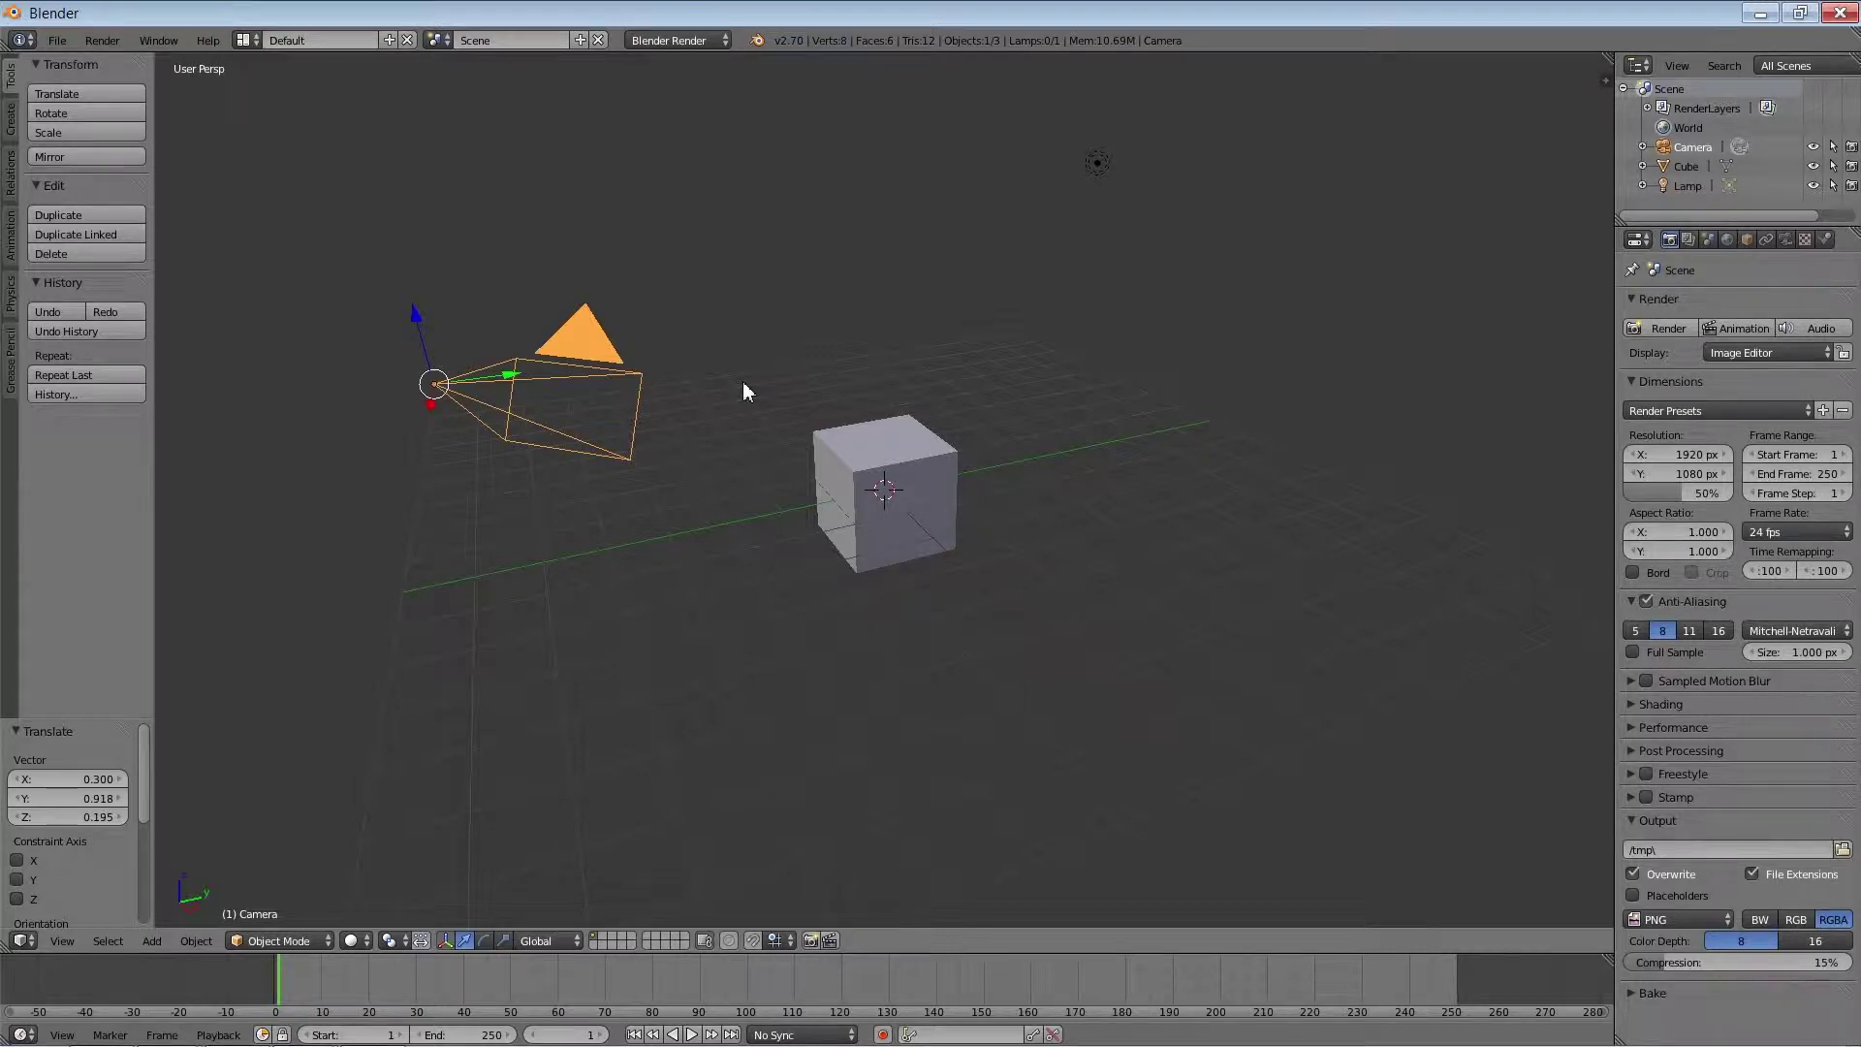
pyautogui.press('KP_0')
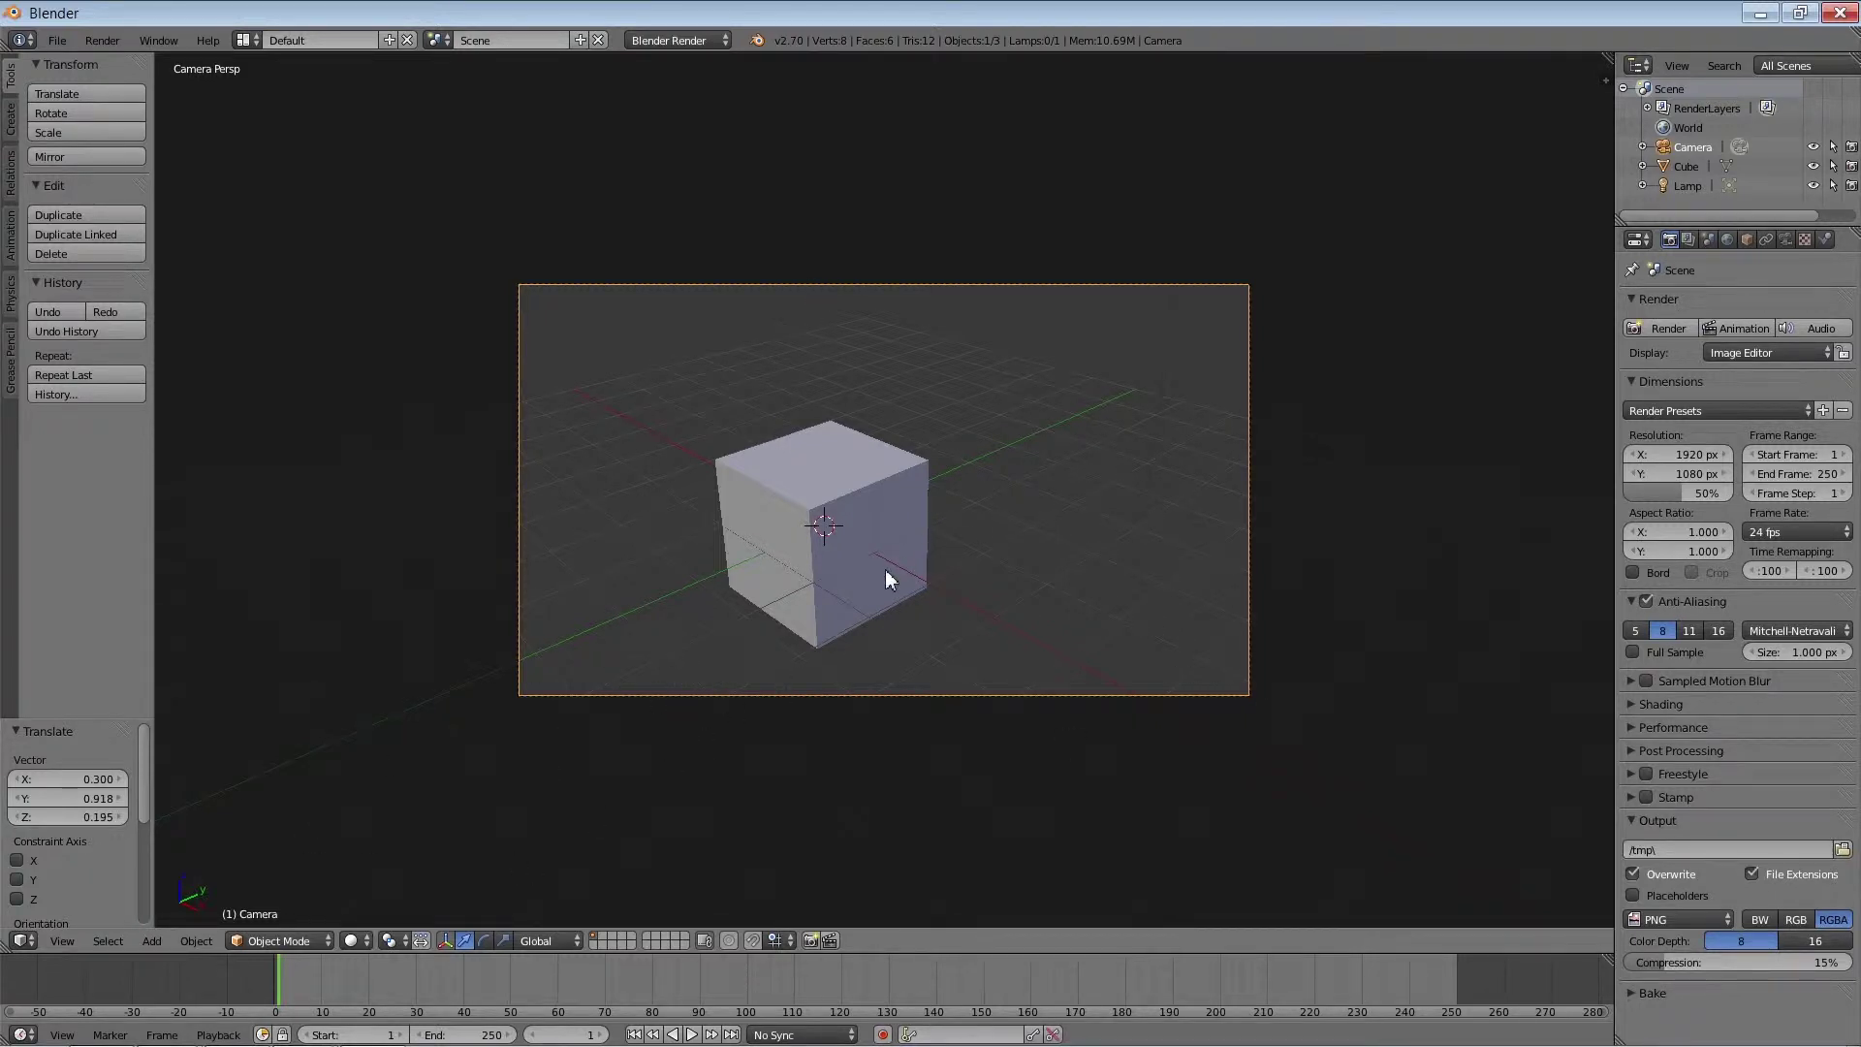
# Step: Move the camera to centre the cube, cancel a rotation, then start a trackball rotation
pyautogui.press('g')
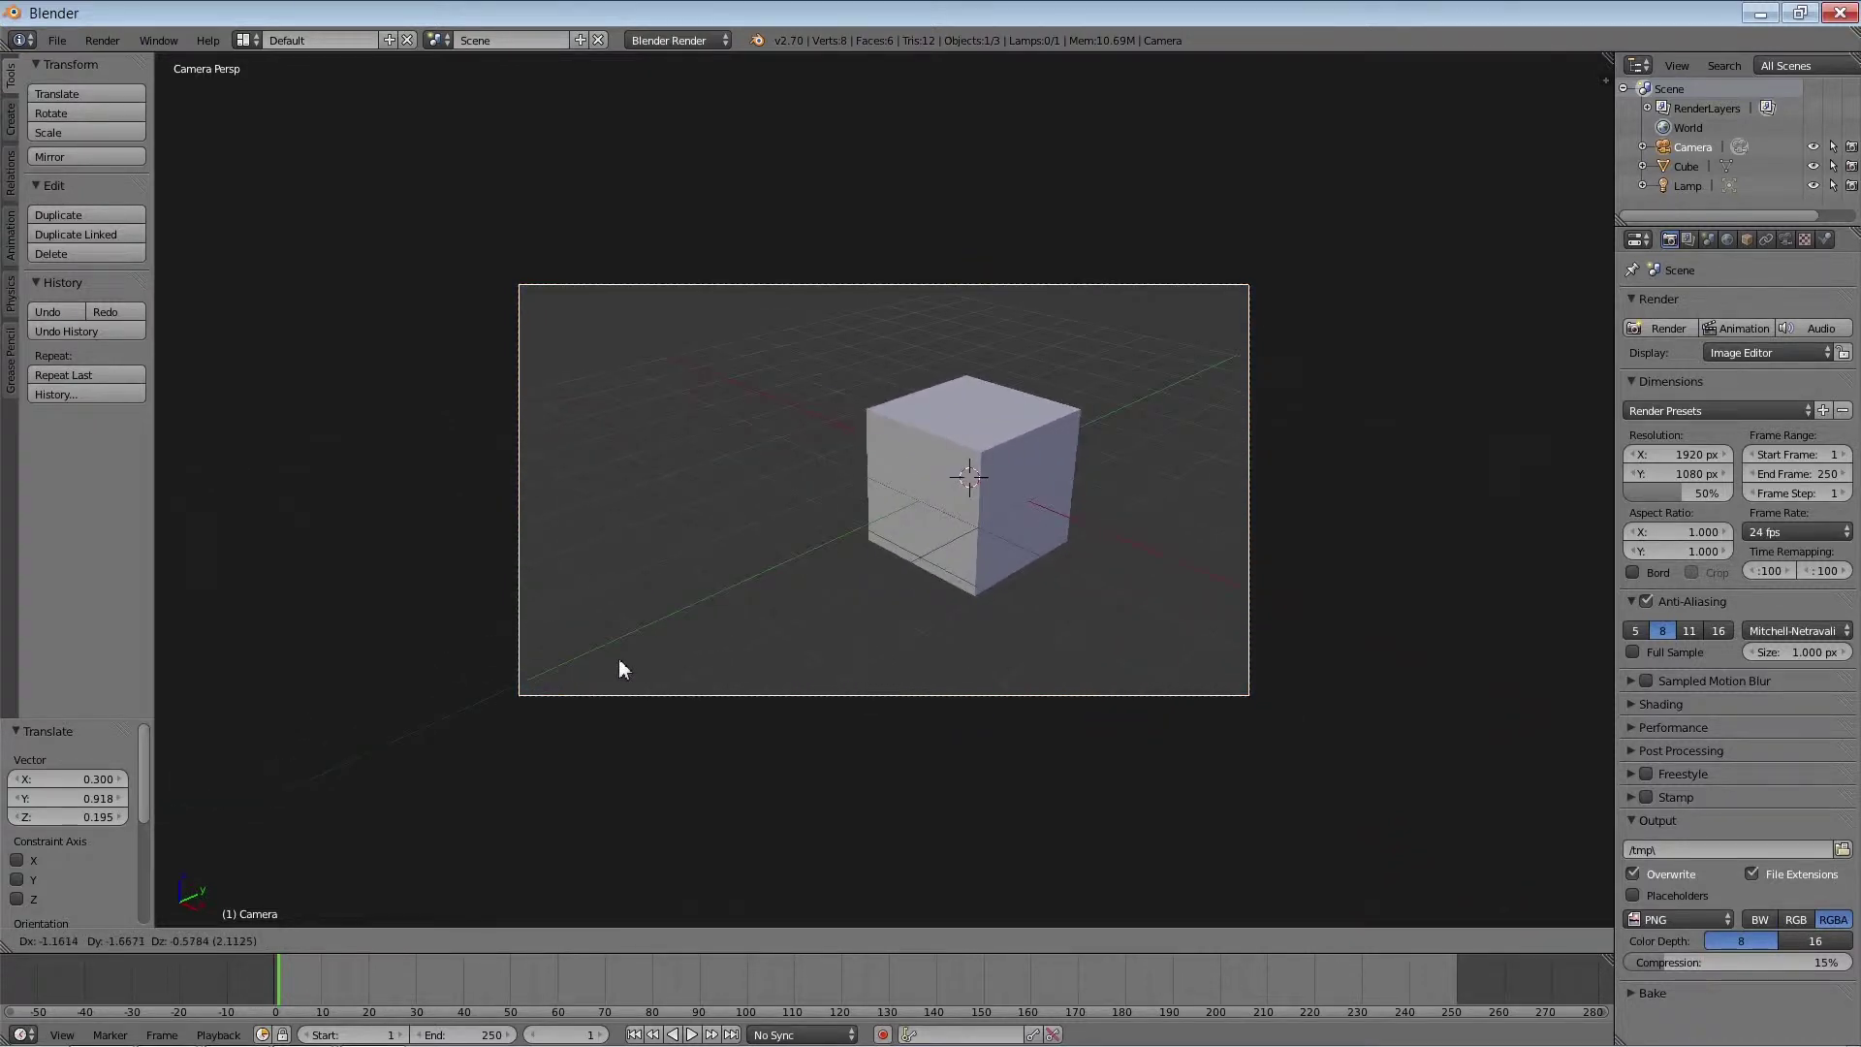
pyautogui.click(726, 656)
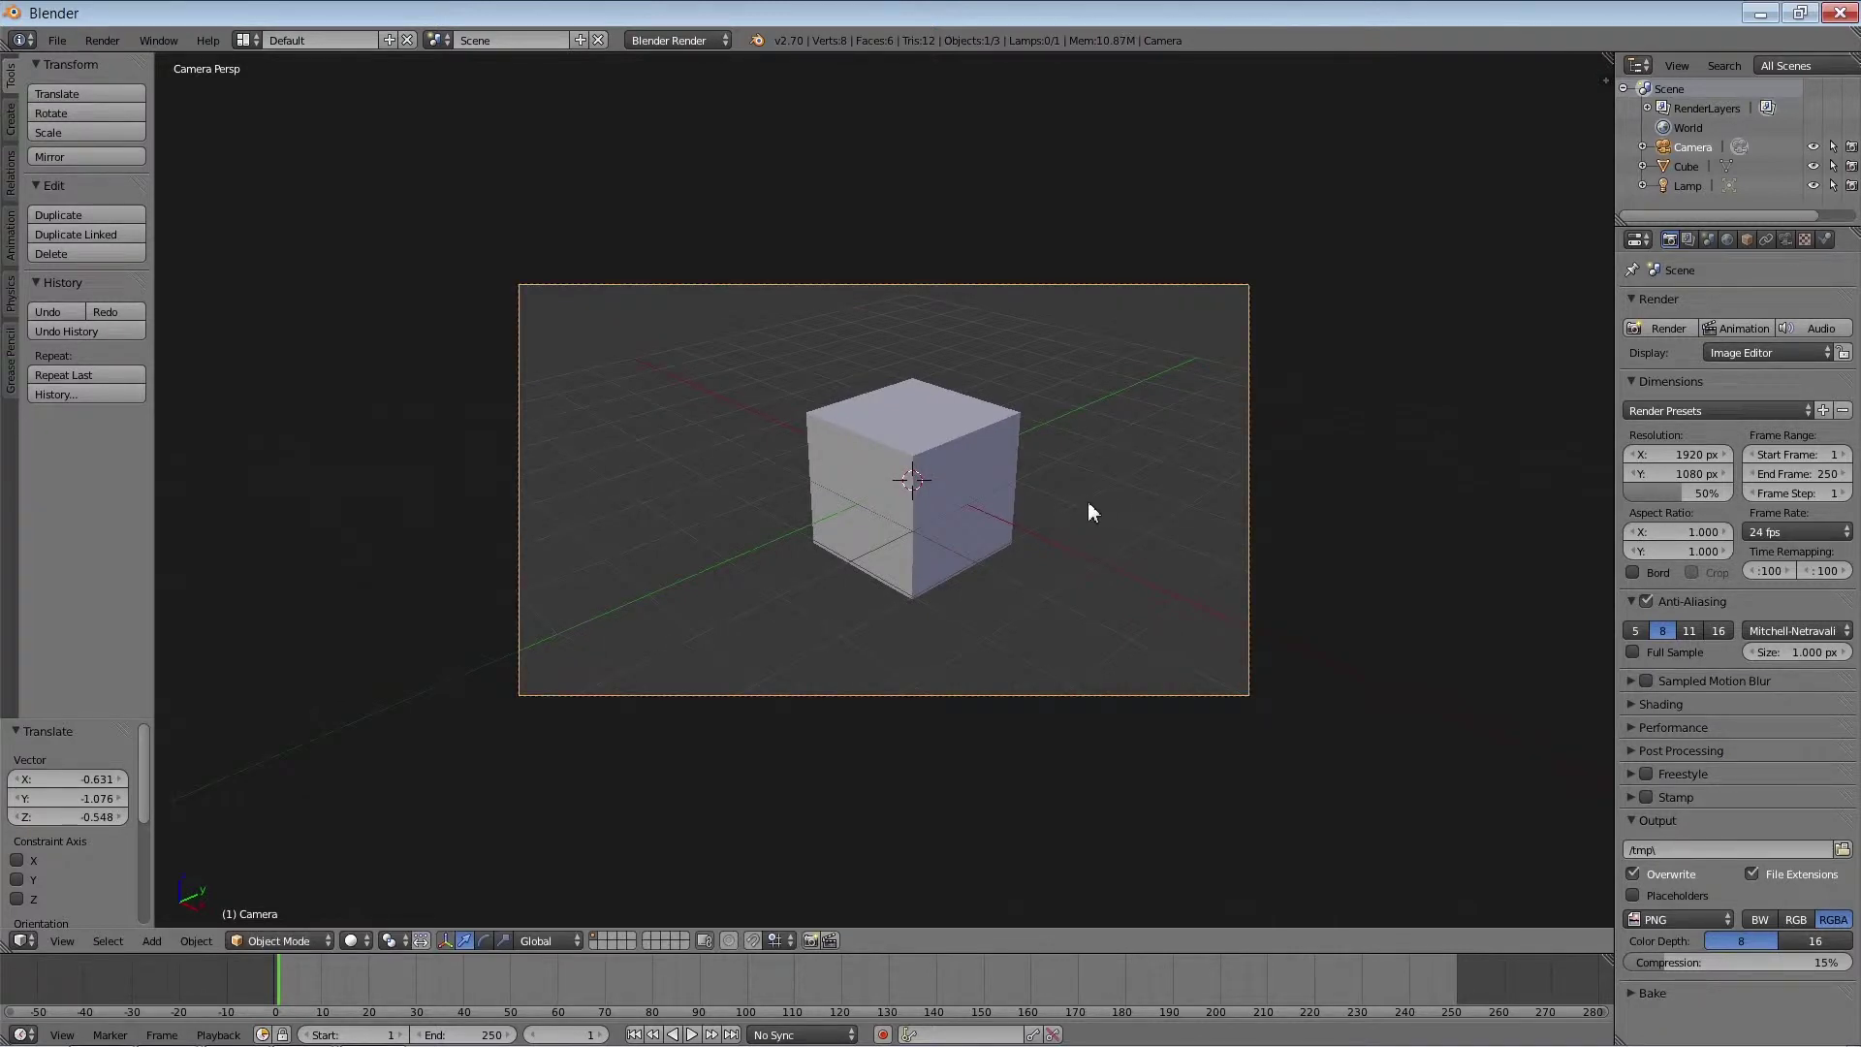
pyautogui.press('r')
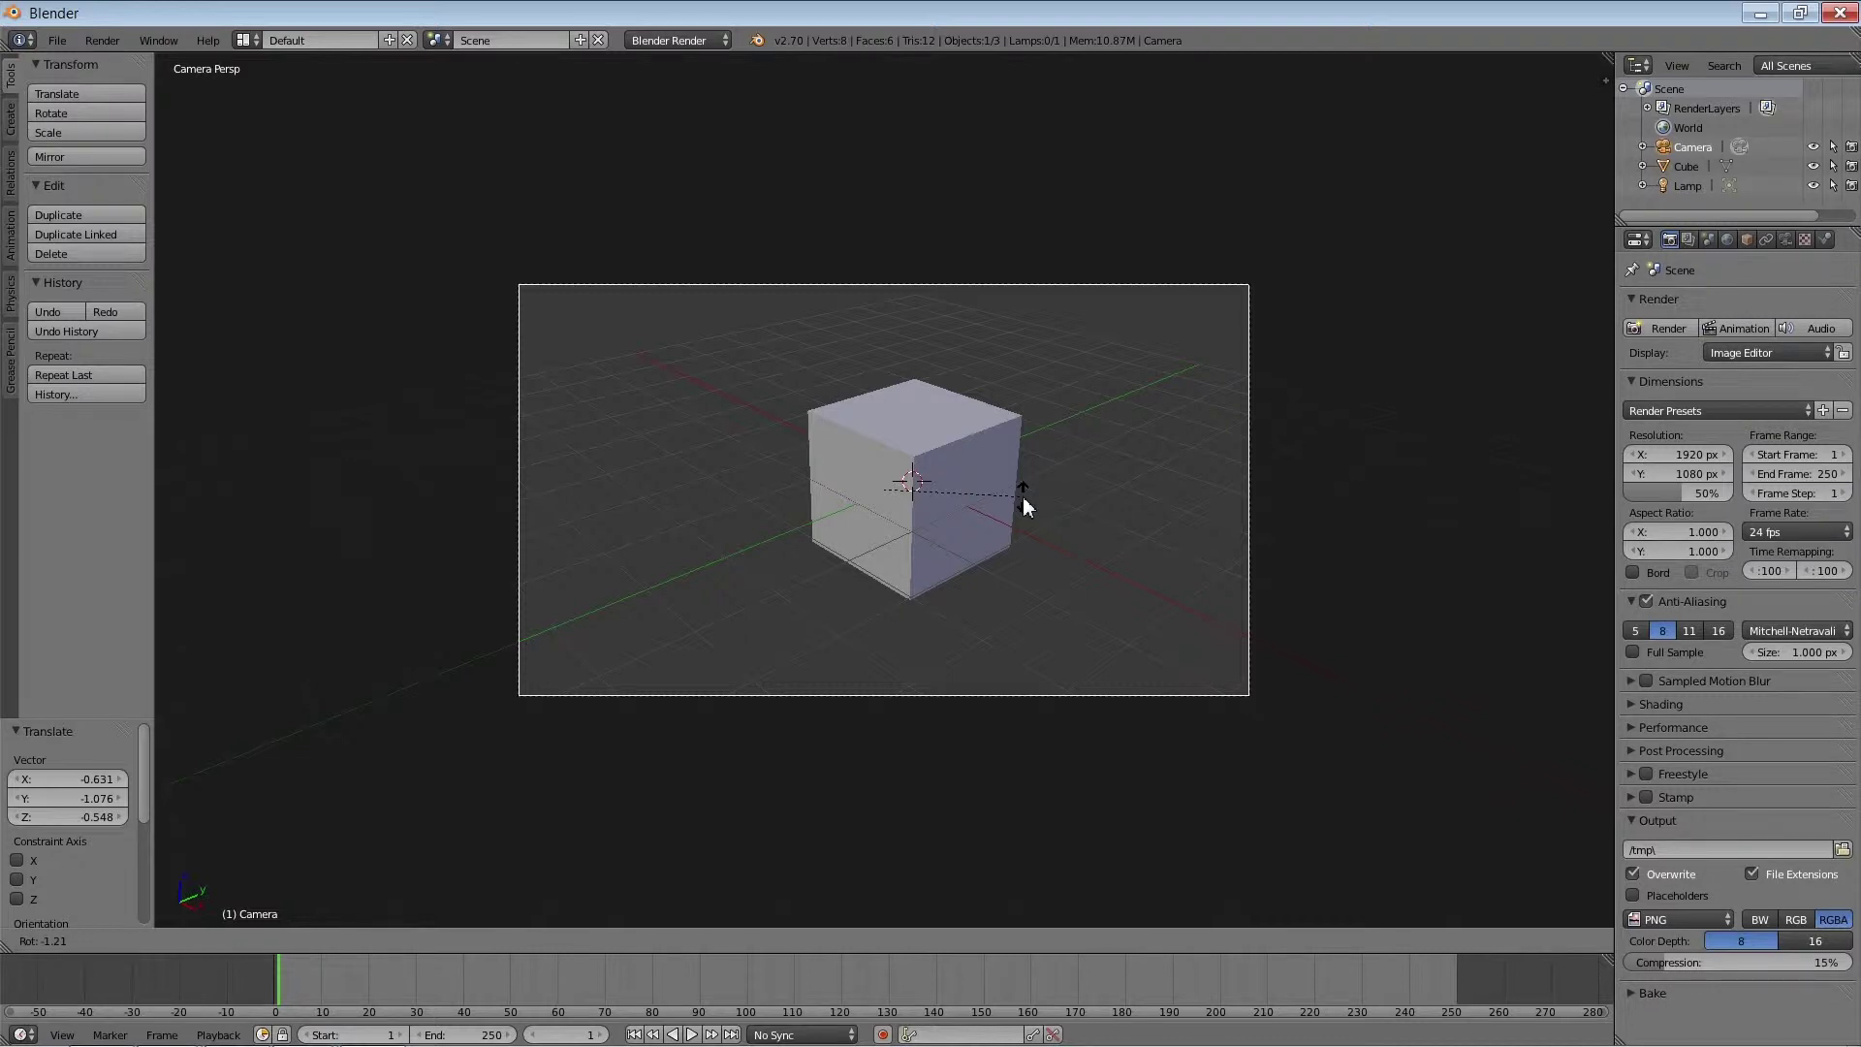
pyautogui.rightClick(971, 500)
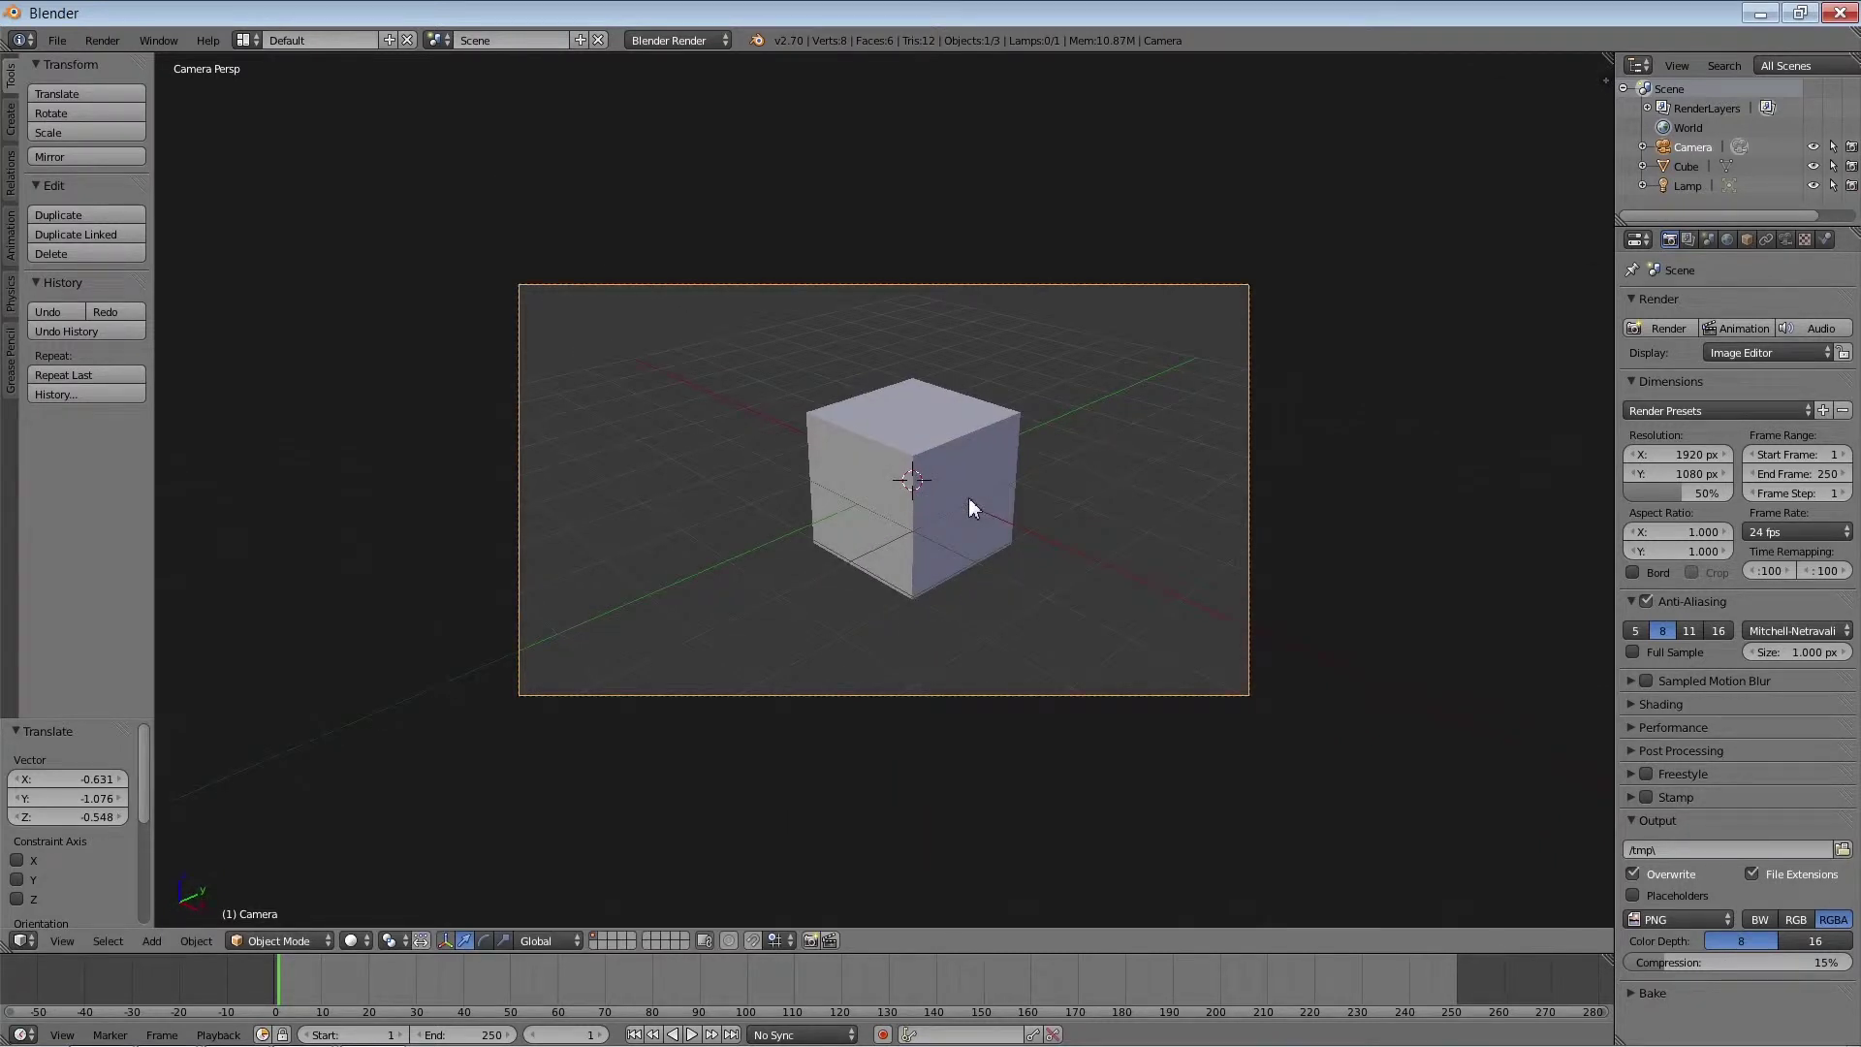
pyautogui.press('r')
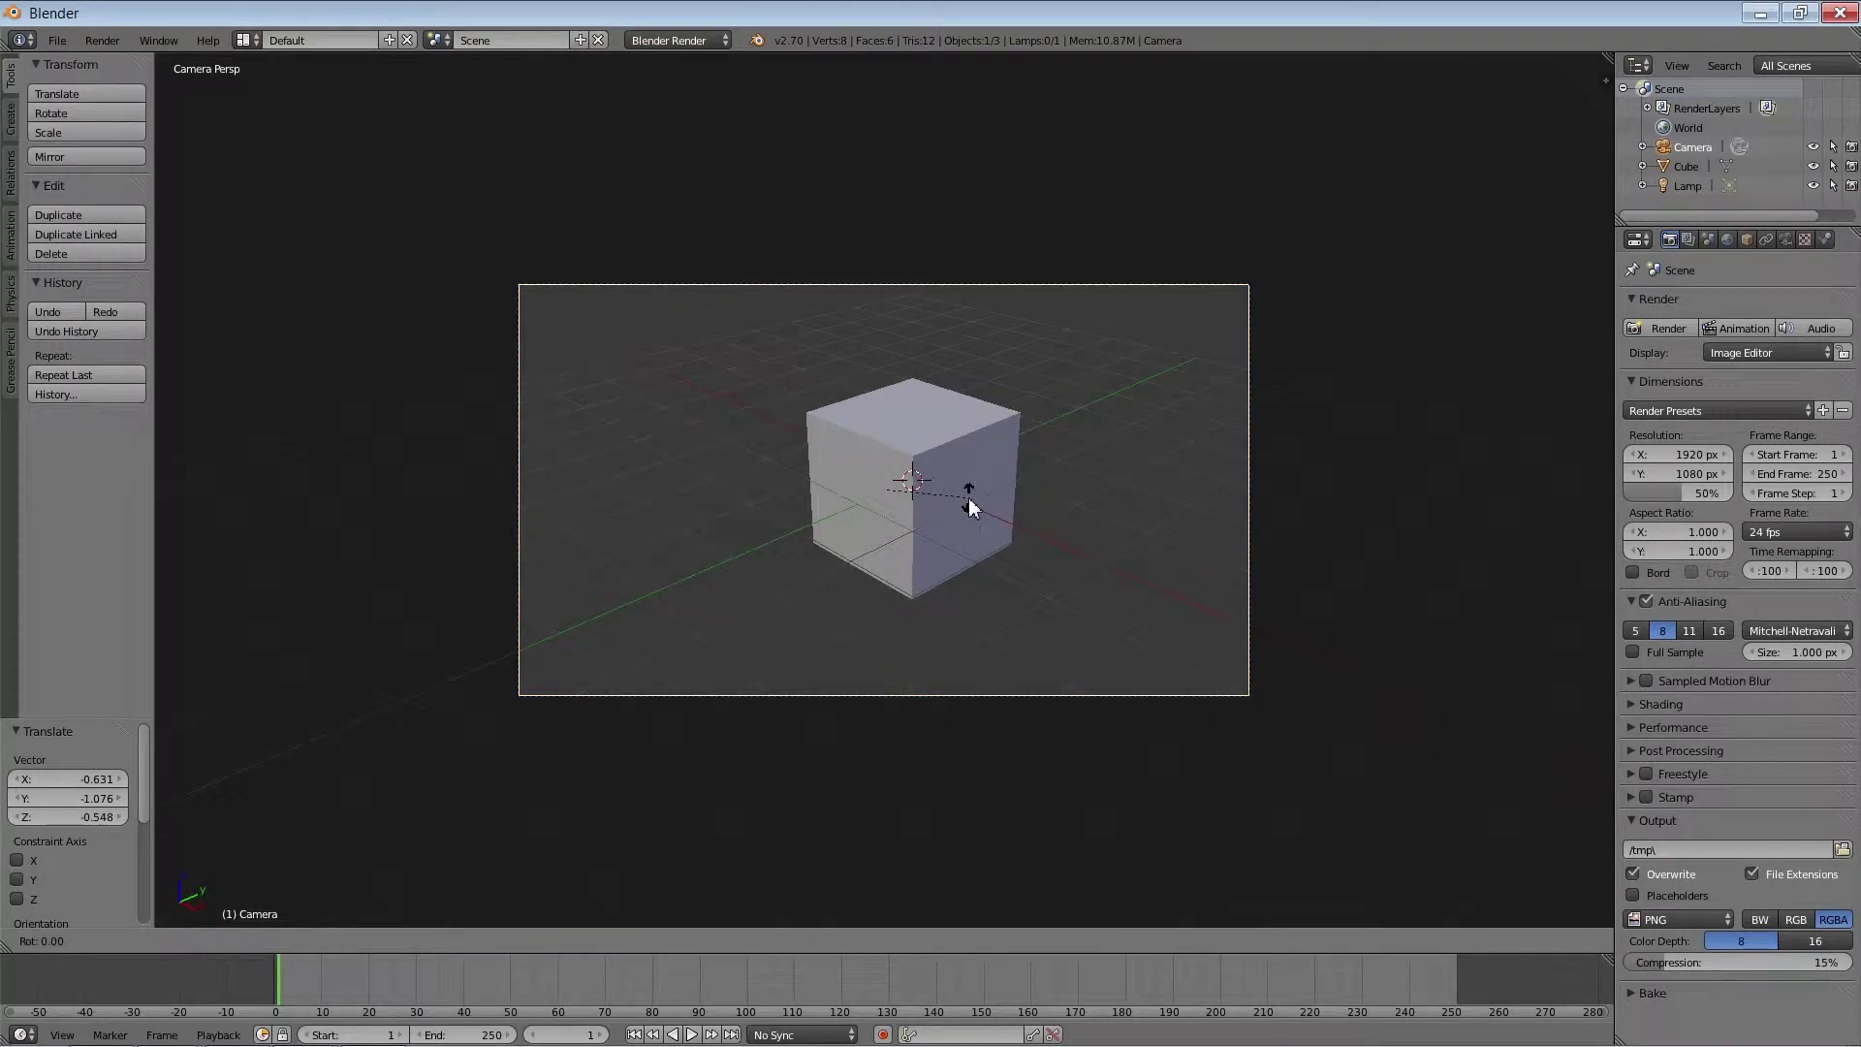
pyautogui.press('r')
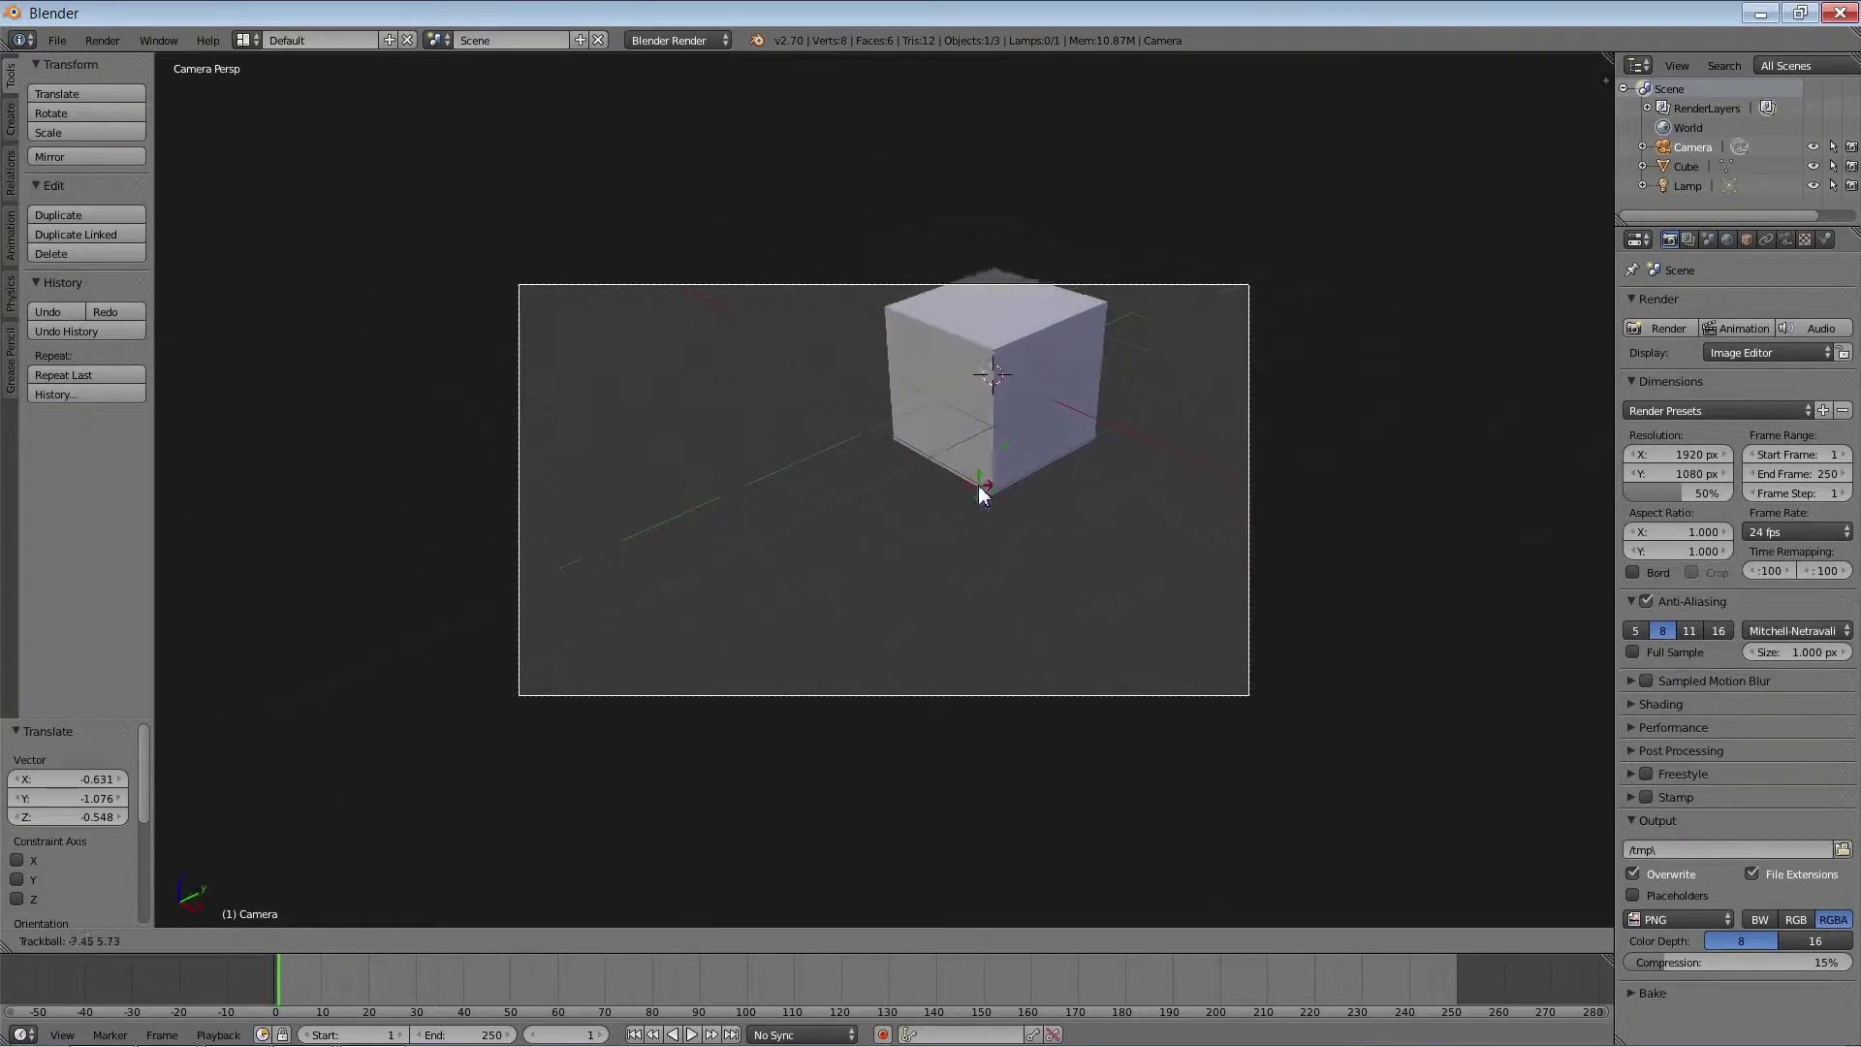
# Step: Cancel the camera rotation, test and cancel cube rotations, then show the N properties sidebar
pyautogui.rightClick(979, 501)
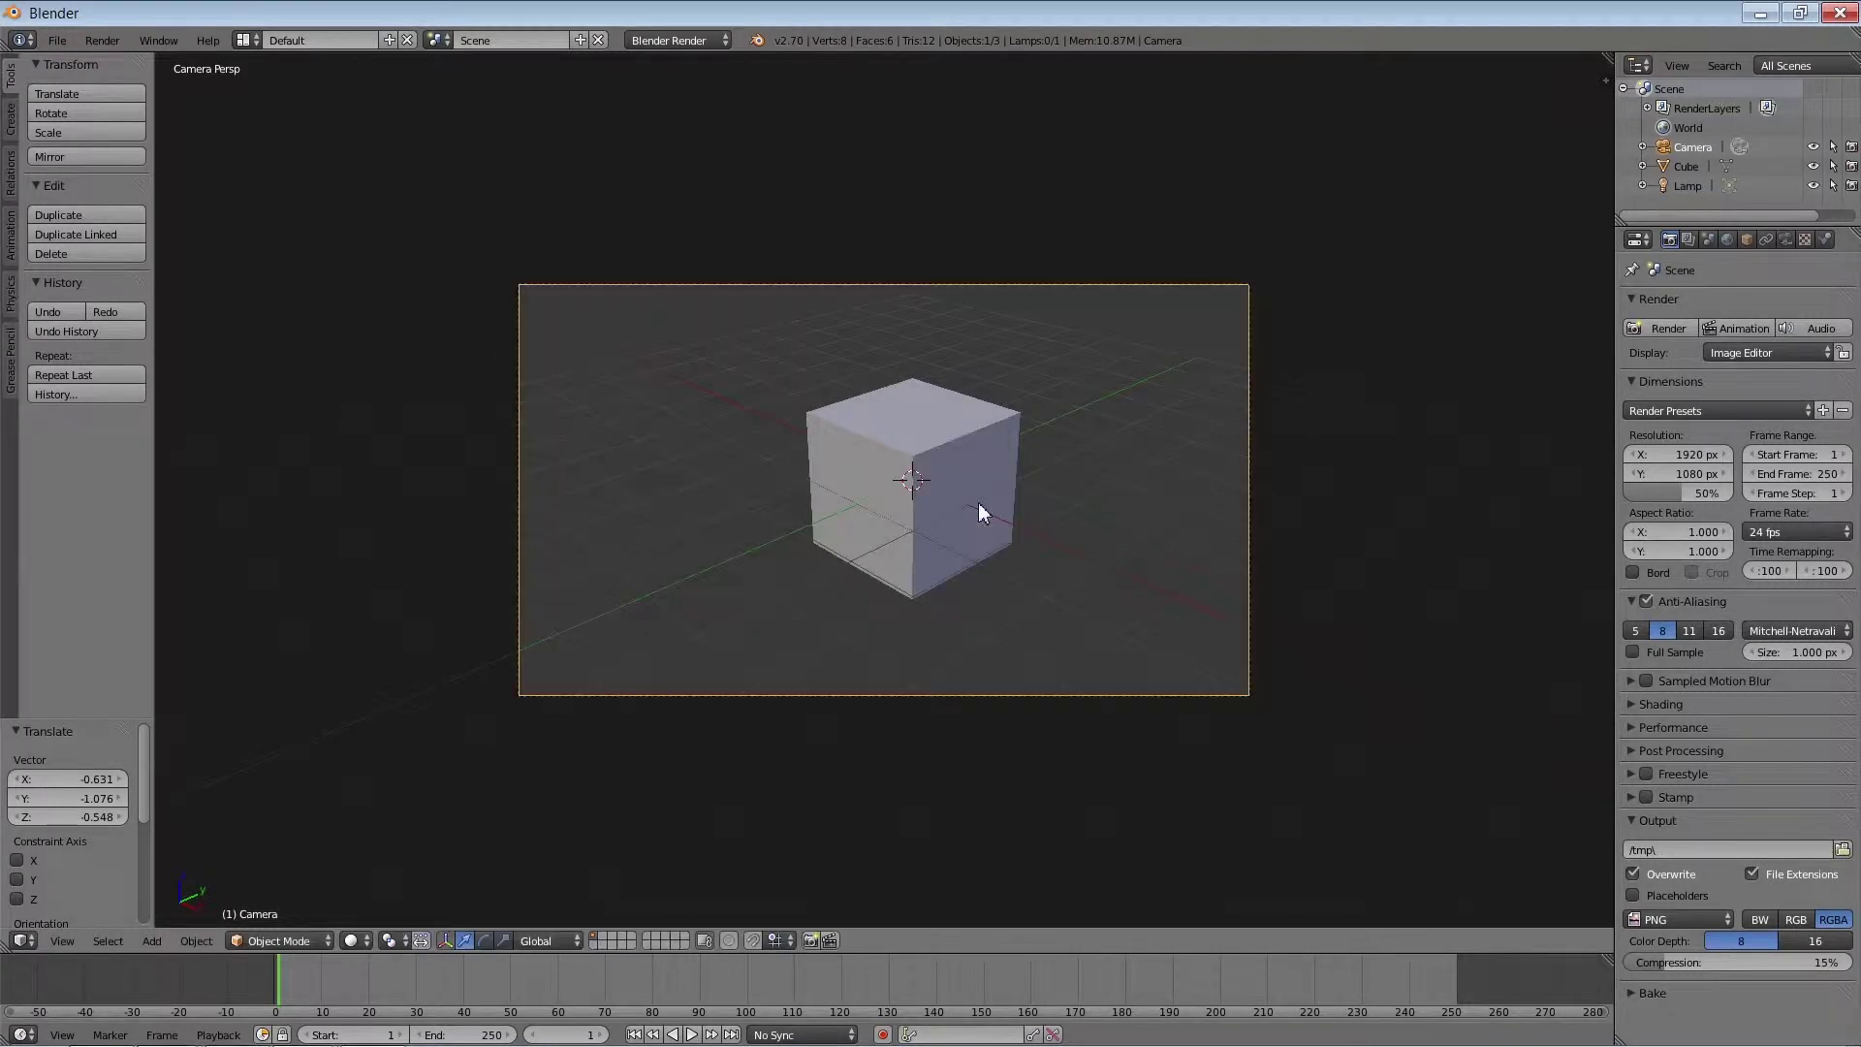
pyautogui.rightClick(915, 436)
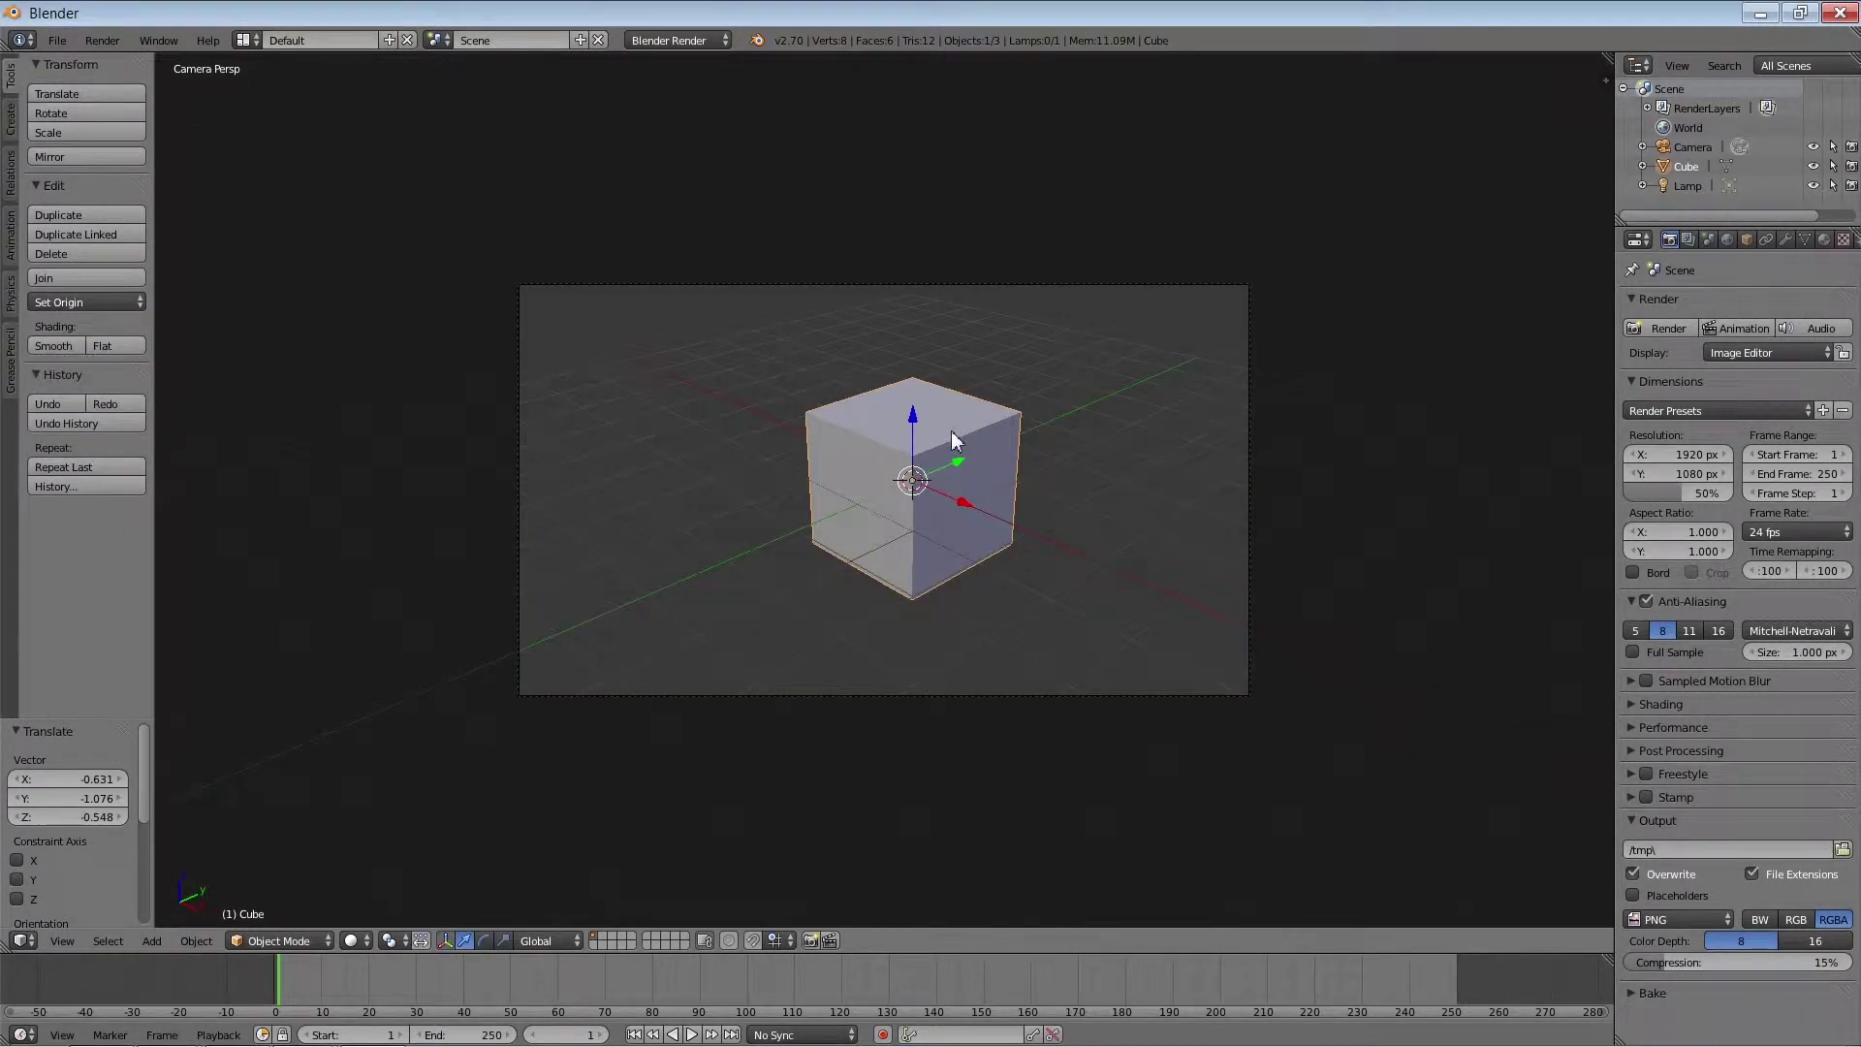
pyautogui.press('r')
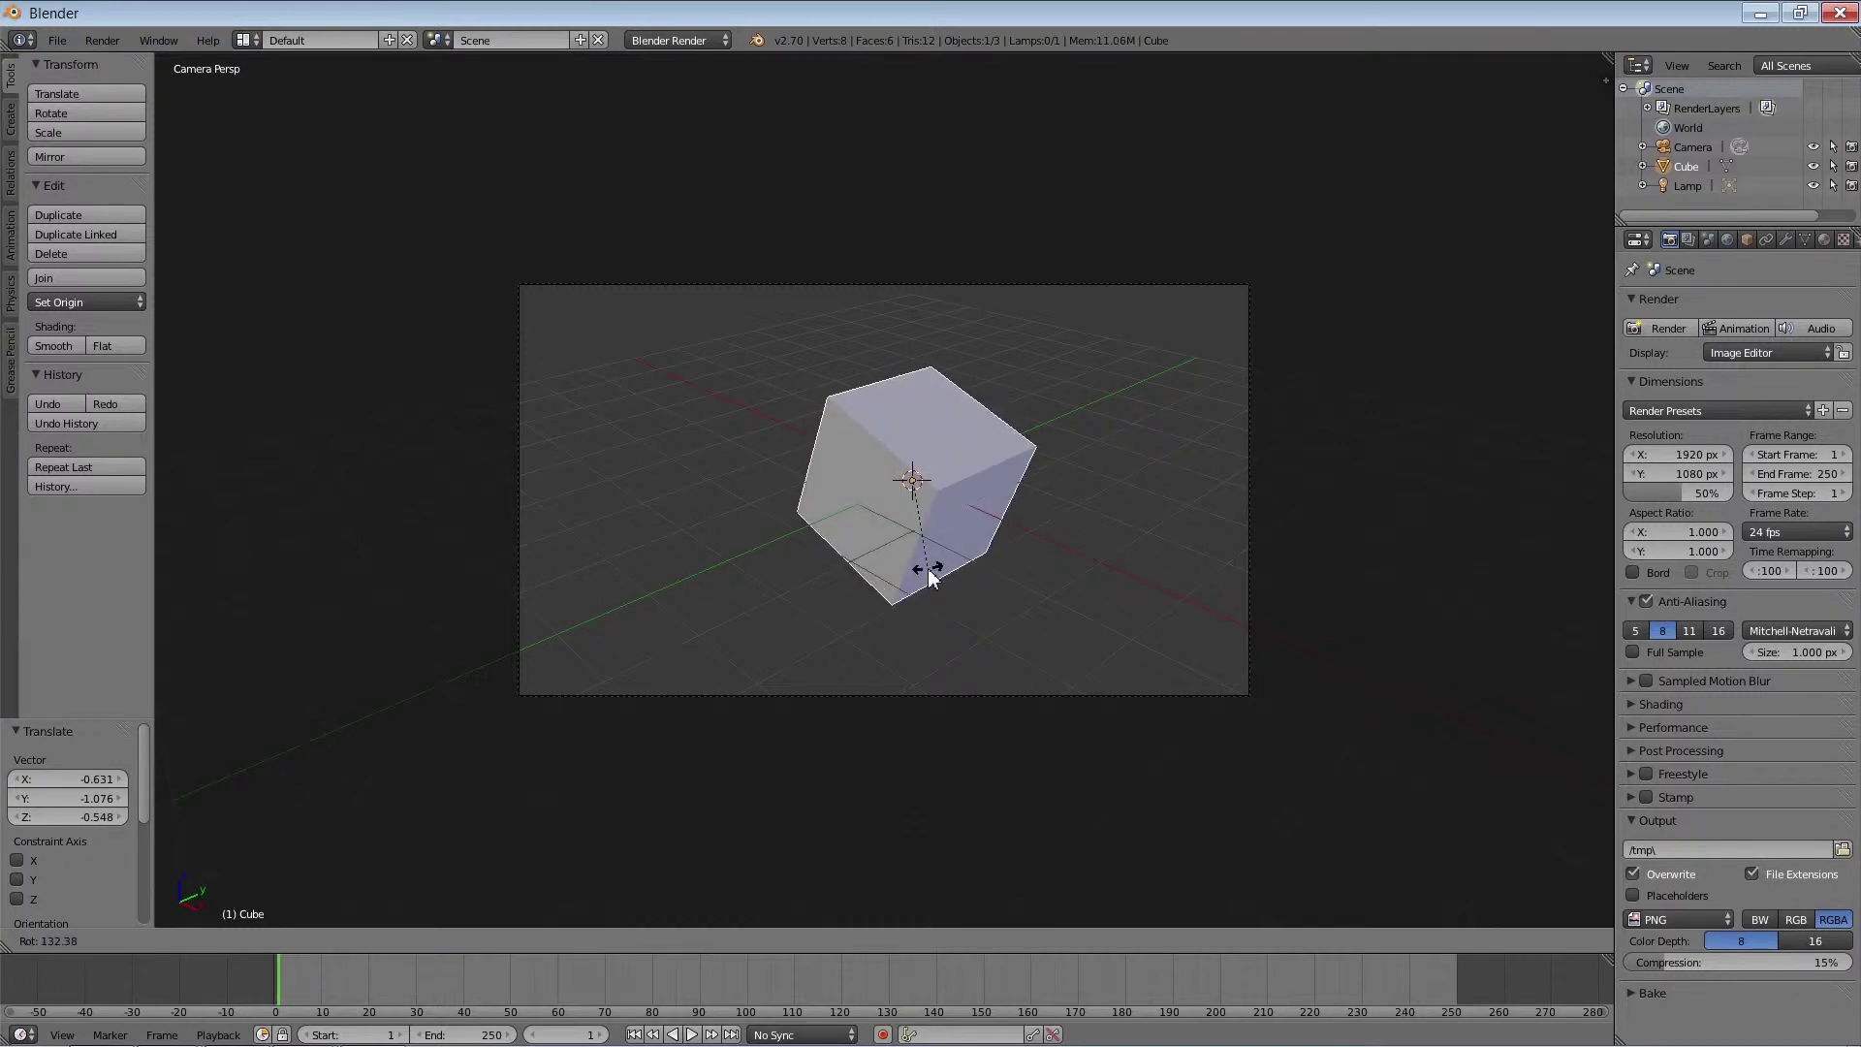
pyautogui.rightClick(962, 454)
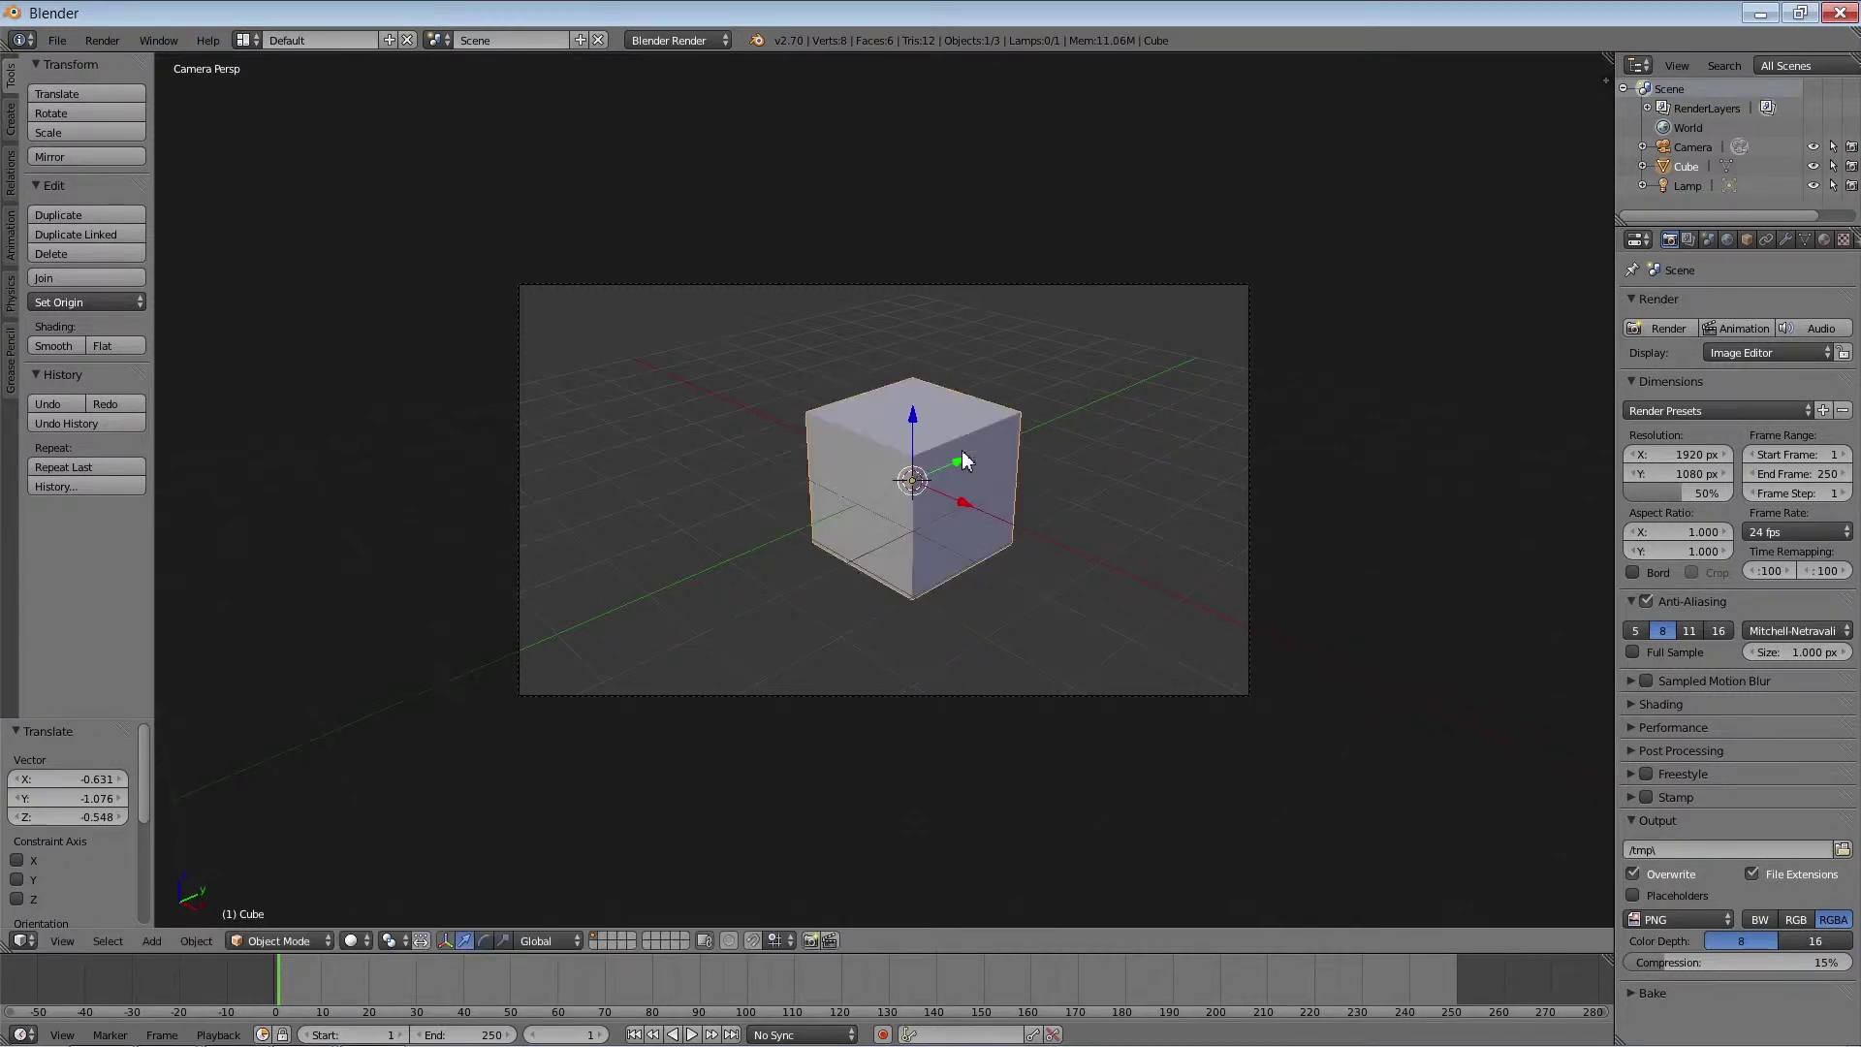
pyautogui.press('r')
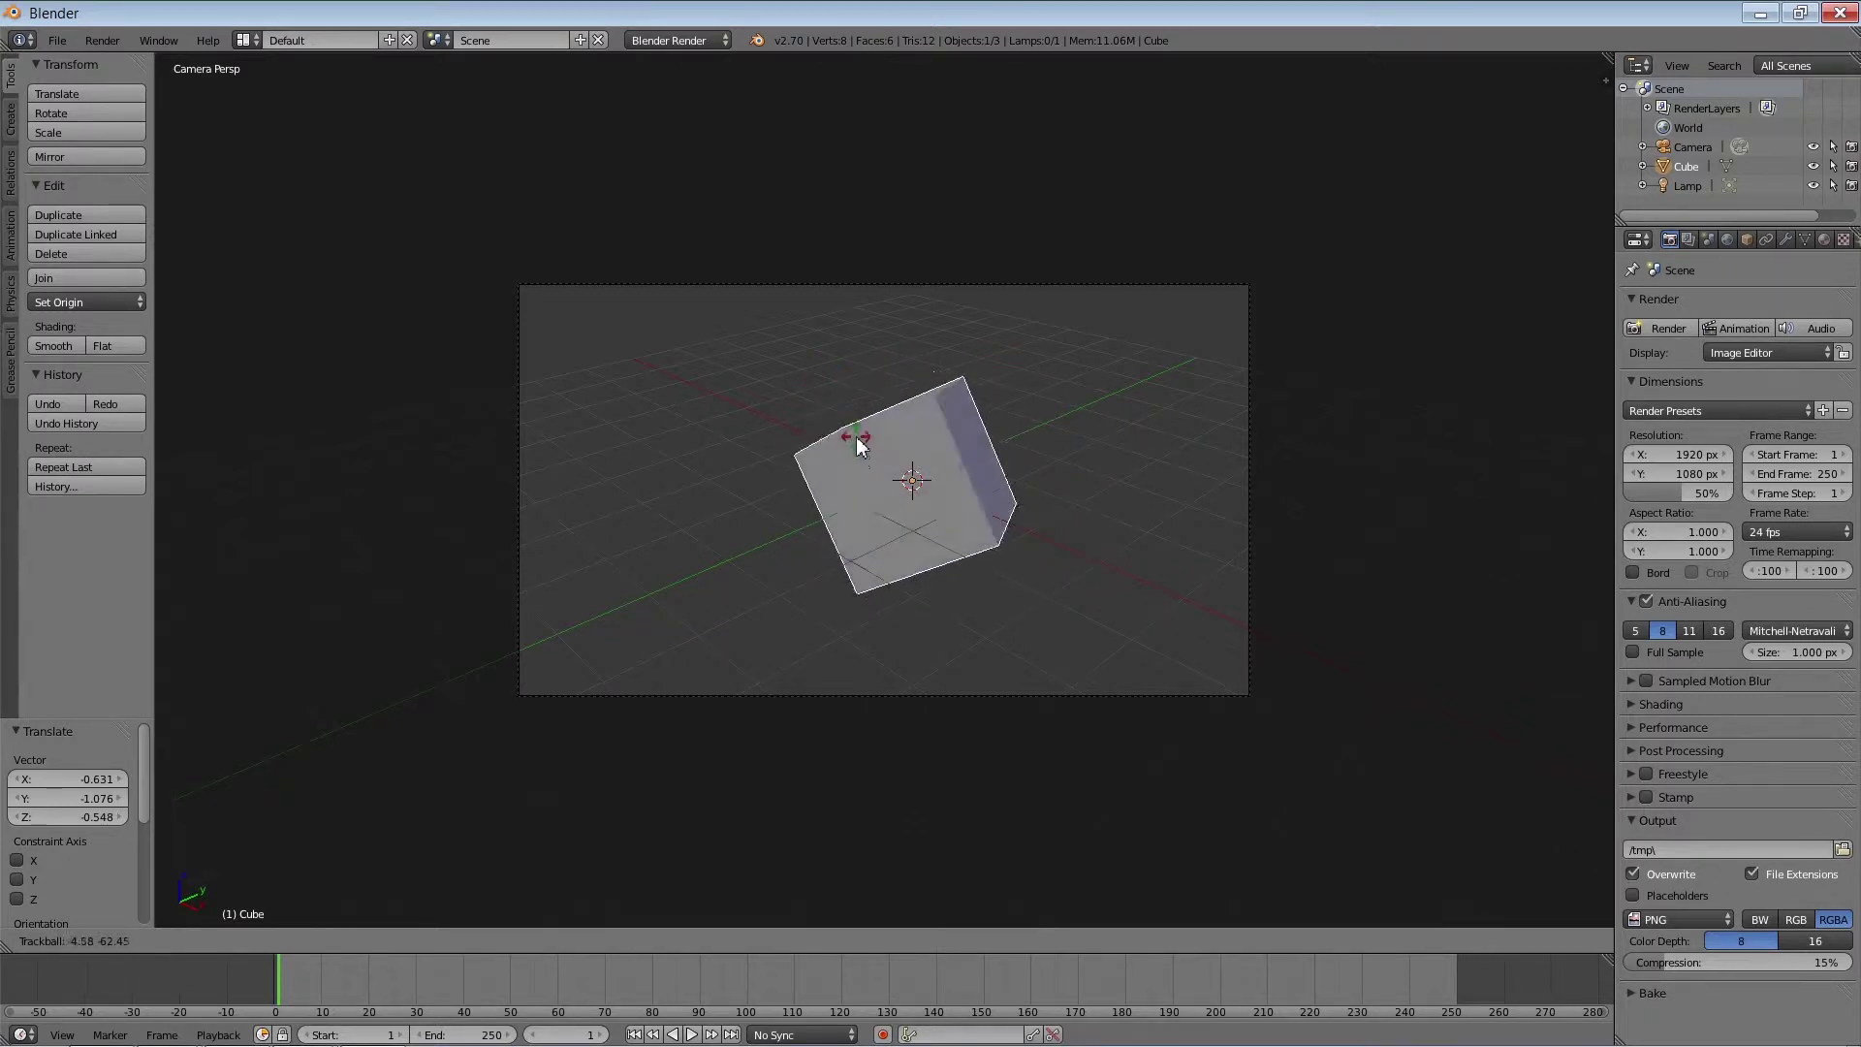
pyautogui.press('Escape')
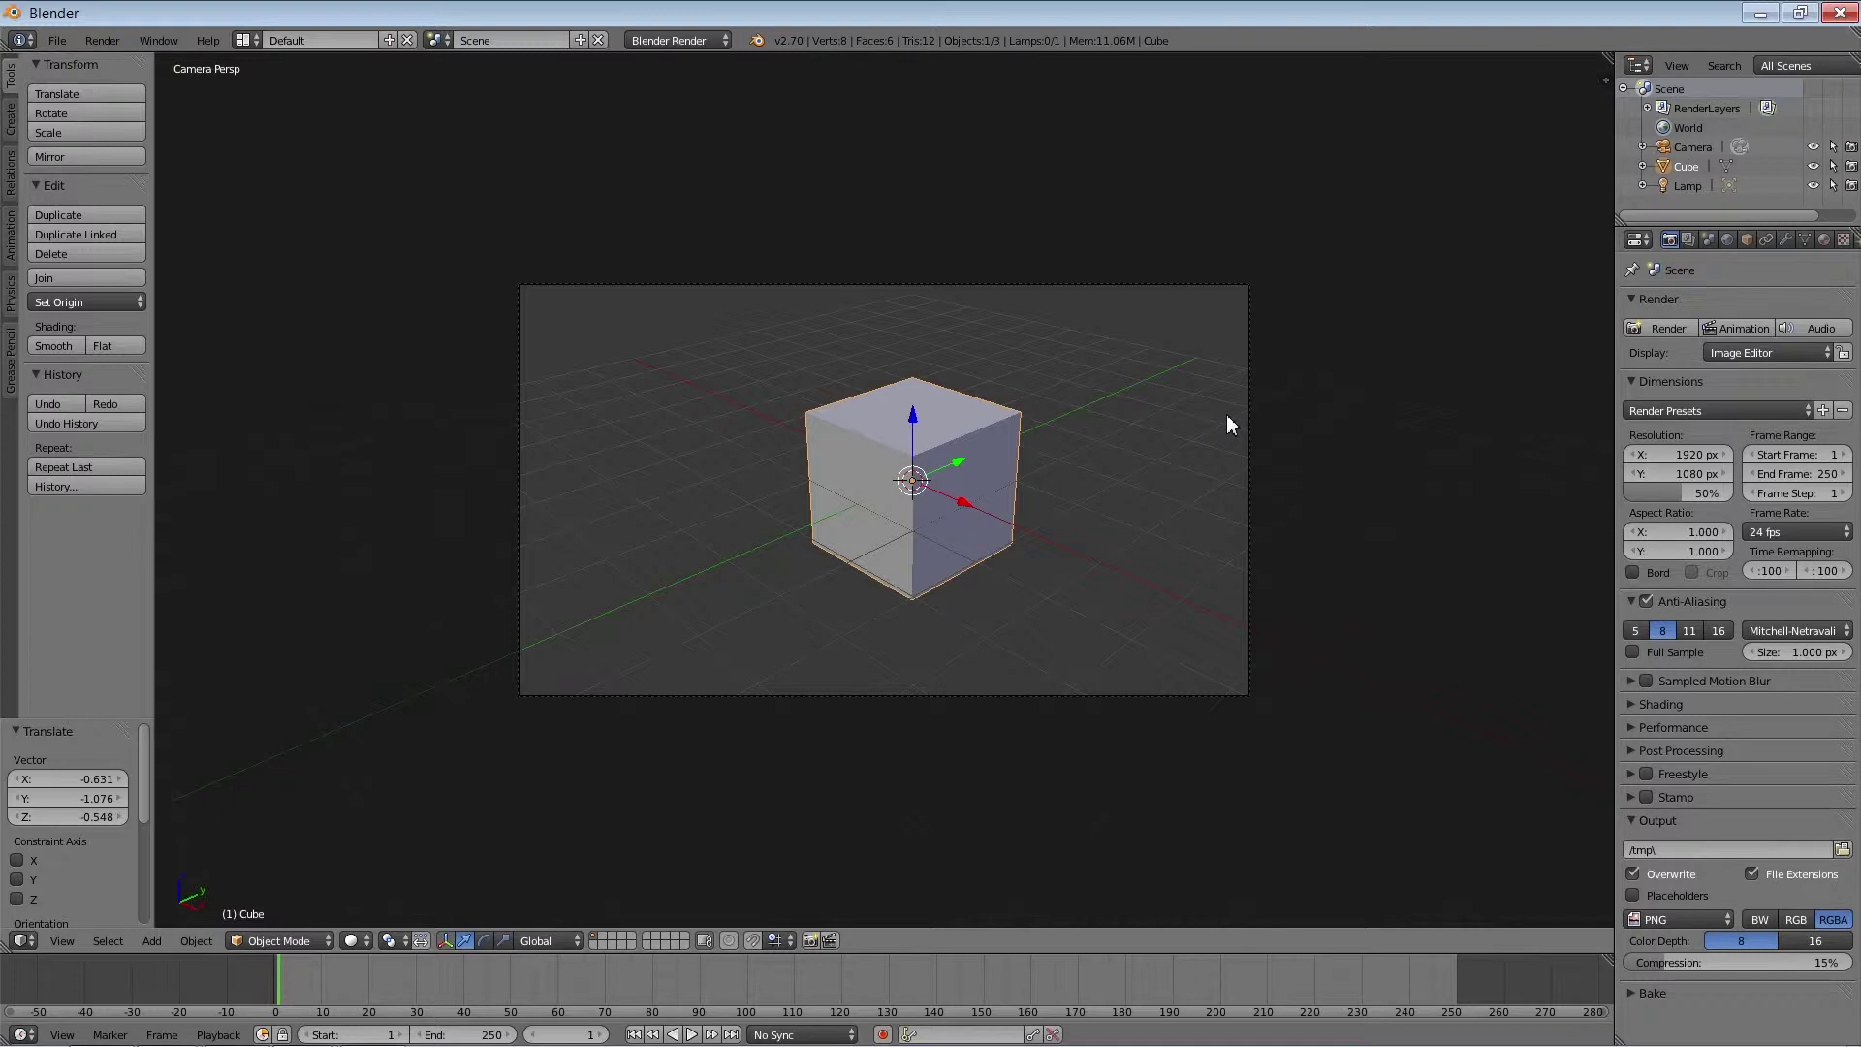
pyautogui.press('n')
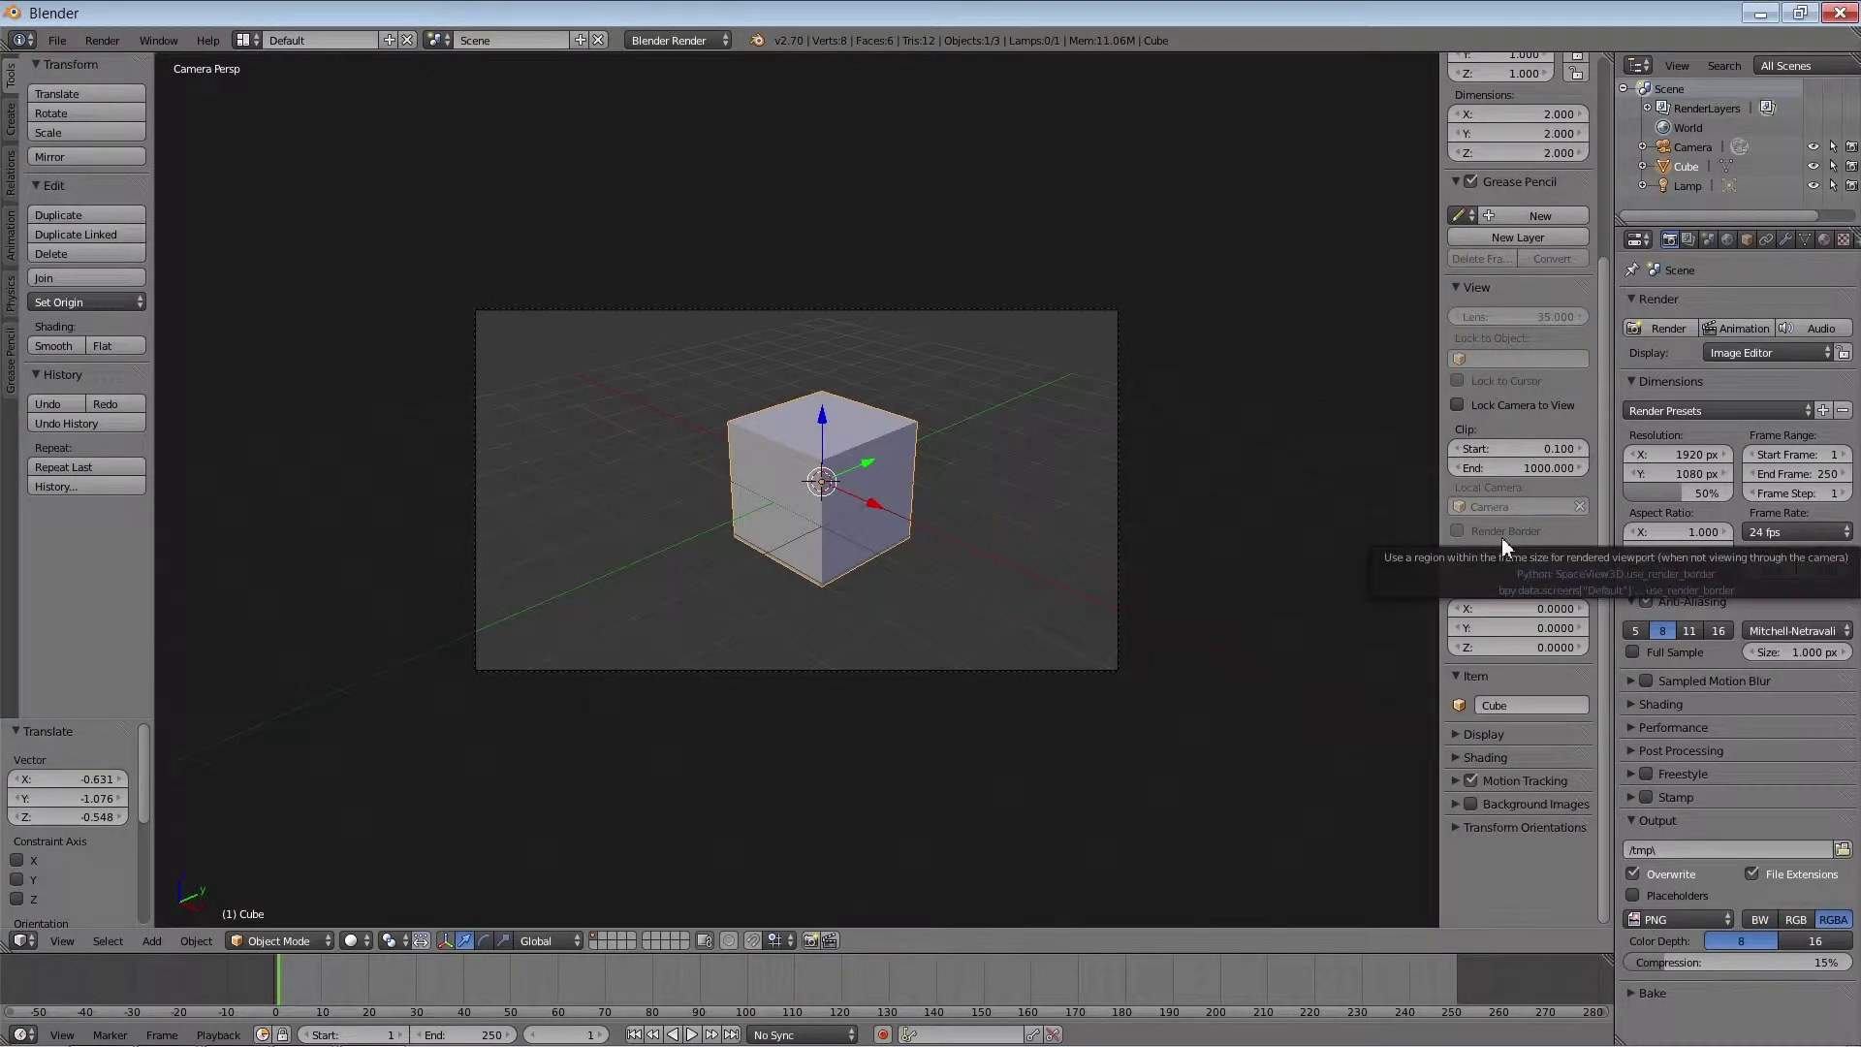
# Step: Enable Lock Camera to View, then pan and orbit to frame the cube lower and frontally
pyautogui.click(1456, 402)
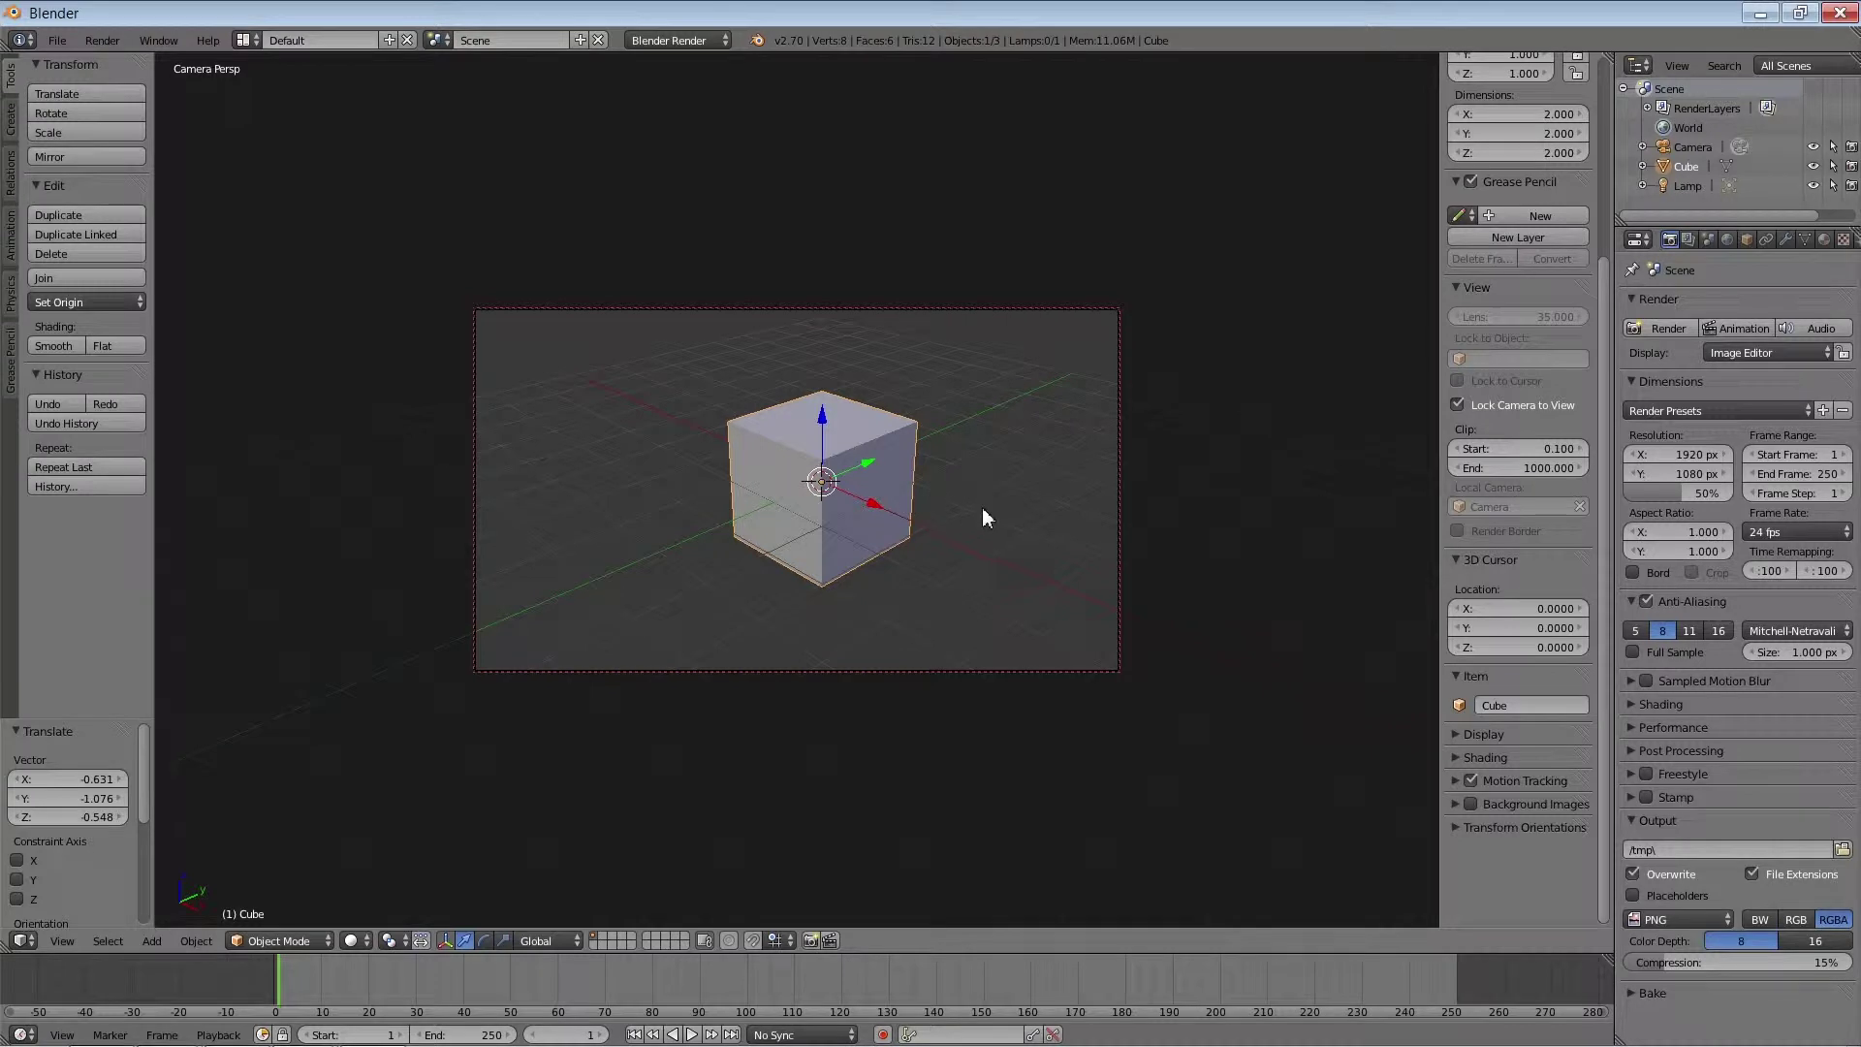
pyautogui.scroll(1, 962, 543)
pyautogui.scroll(1, 961, 541)
pyautogui.scroll(1, 961, 543)
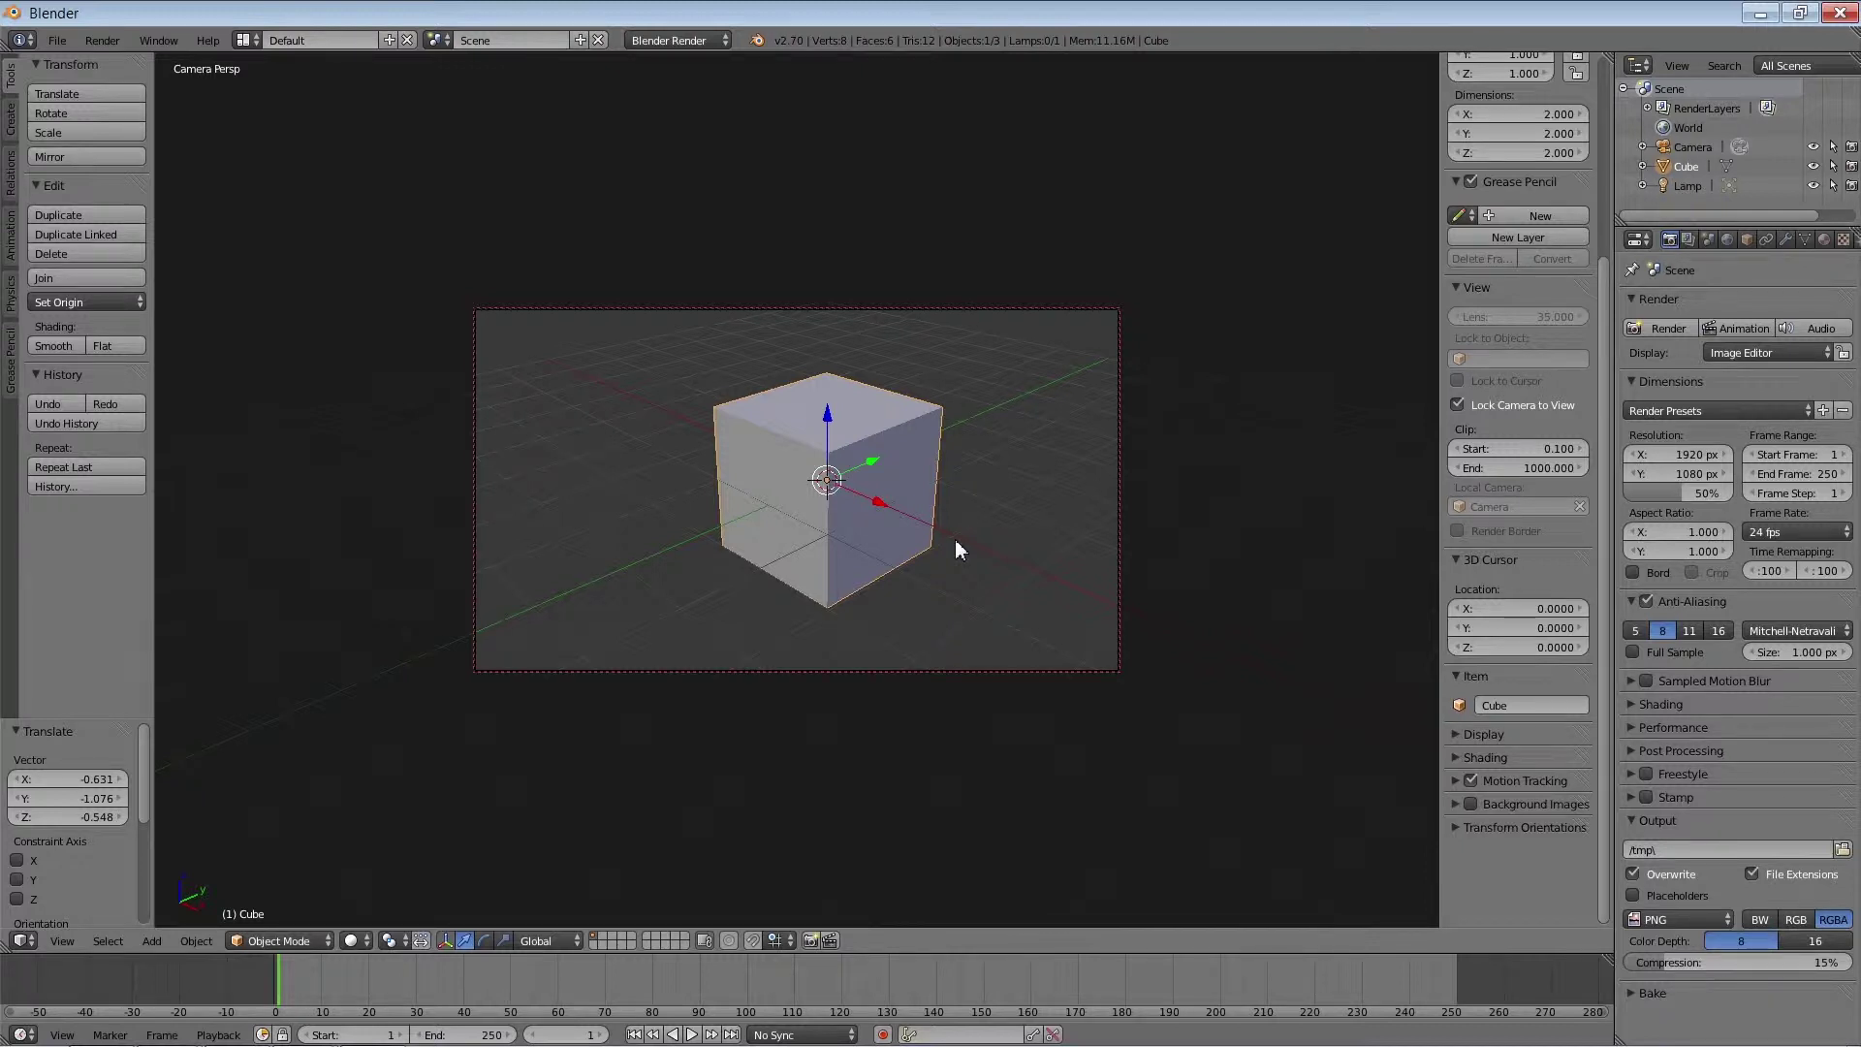
pyautogui.keyDown('shift'); pyautogui.scroll(-1, 955, 550); pyautogui.keyUp('shift')
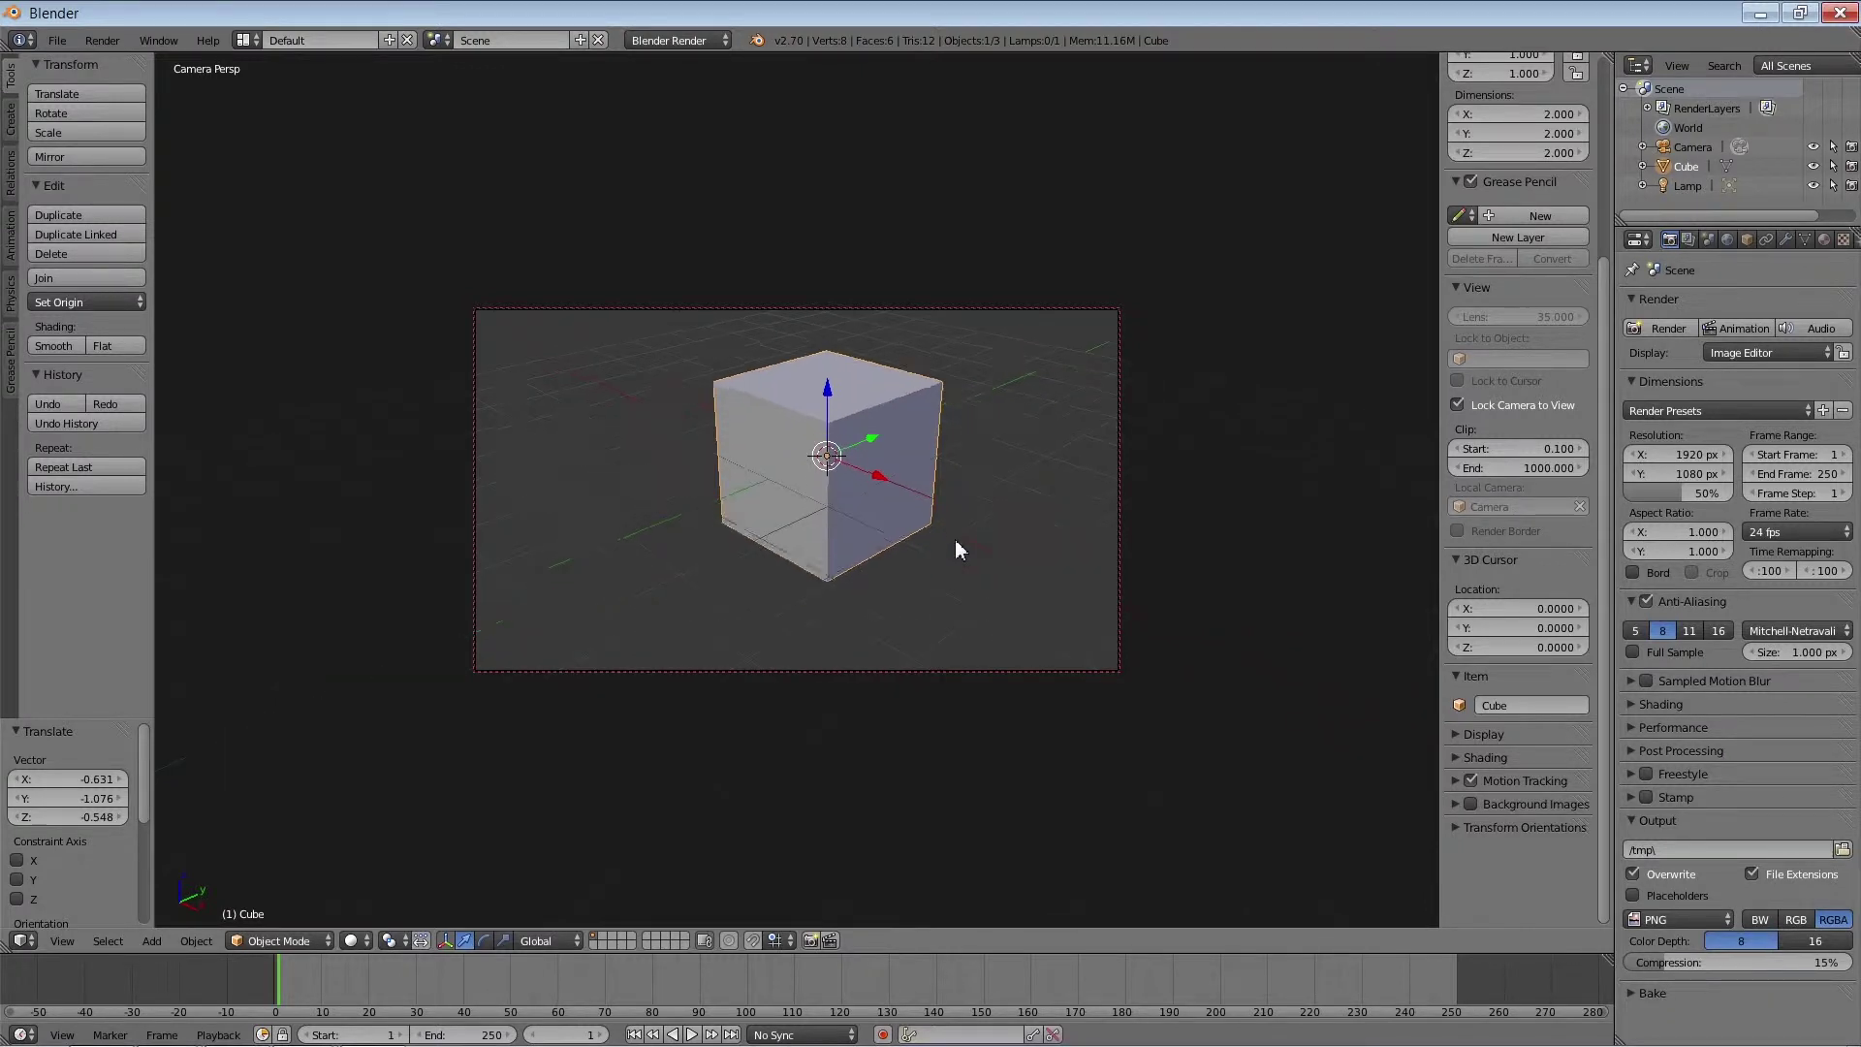
pyautogui.keyDown('shift'); pyautogui.scroll(-1, 954, 549); pyautogui.keyUp('shift')
pyautogui.moveTo(956, 541)
pyautogui.mouseDown(button='middle')
pyautogui.moveTo(734, 496)
pyautogui.moveTo(899, 435)
pyautogui.moveTo(1086, 530)
pyautogui.moveTo(905, 609)
pyautogui.moveTo(700, 524)
pyautogui.moveTo(813, 482)
pyautogui.moveTo(988, 506)
pyautogui.moveTo(953, 542)
pyautogui.moveTo(948, 507)
pyautogui.moveTo(943, 533)
pyautogui.moveTo(885, 553)
pyautogui.moveTo(807, 475)
pyautogui.moveTo(1018, 519)
pyautogui.moveTo(844, 545)
pyautogui.moveTo(792, 488)
pyautogui.moveTo(836, 533)
pyautogui.moveTo(996, 538)
pyautogui.moveTo(926, 577)
pyautogui.moveTo(685, 489)
pyautogui.moveTo(840, 517)
pyautogui.moveTo(868, 469)
pyautogui.moveTo(739, 532)
pyautogui.moveTo(872, 498)
pyautogui.moveTo(689, 471)
pyautogui.moveTo(864, 479)
pyautogui.moveTo(714, 422)
pyautogui.moveTo(883, 490)
pyautogui.moveTo(888, 467)
pyautogui.moveTo(740, 502)
pyautogui.moveTo(921, 523)
pyautogui.mouseUp(button='middle')
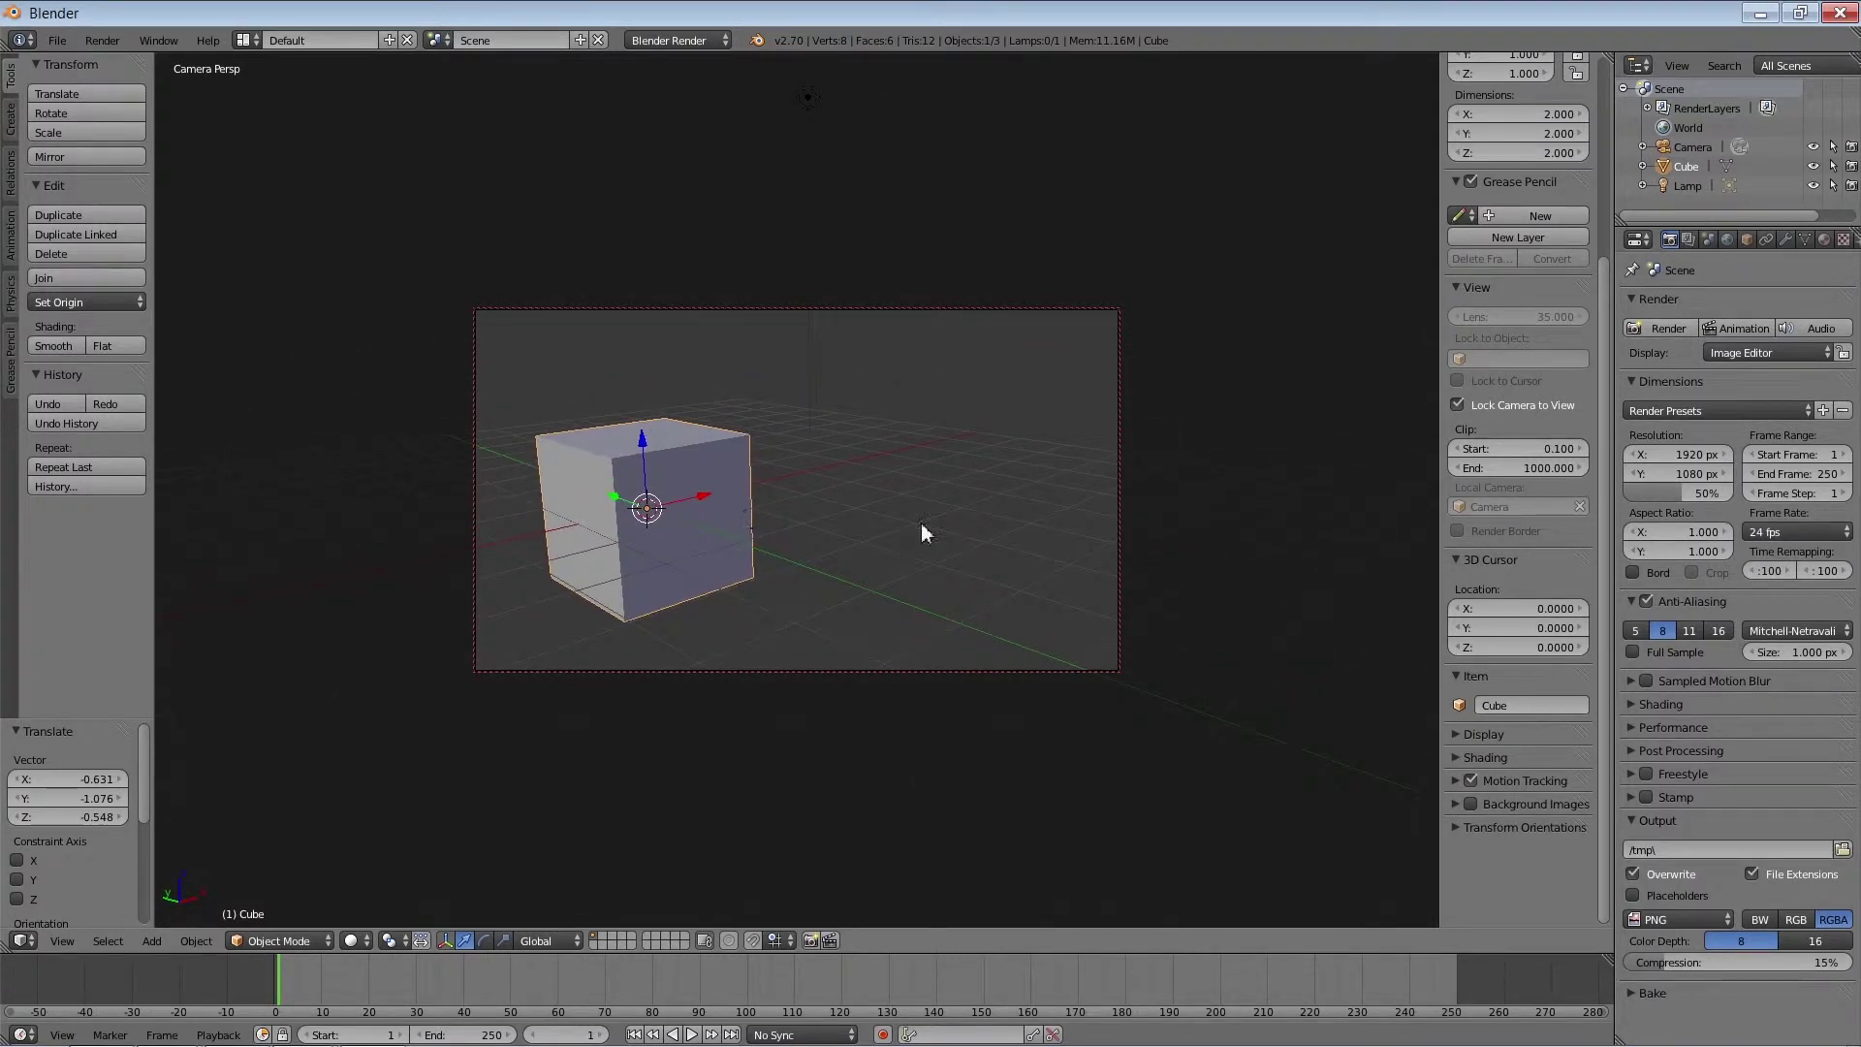
pyautogui.press('F12')
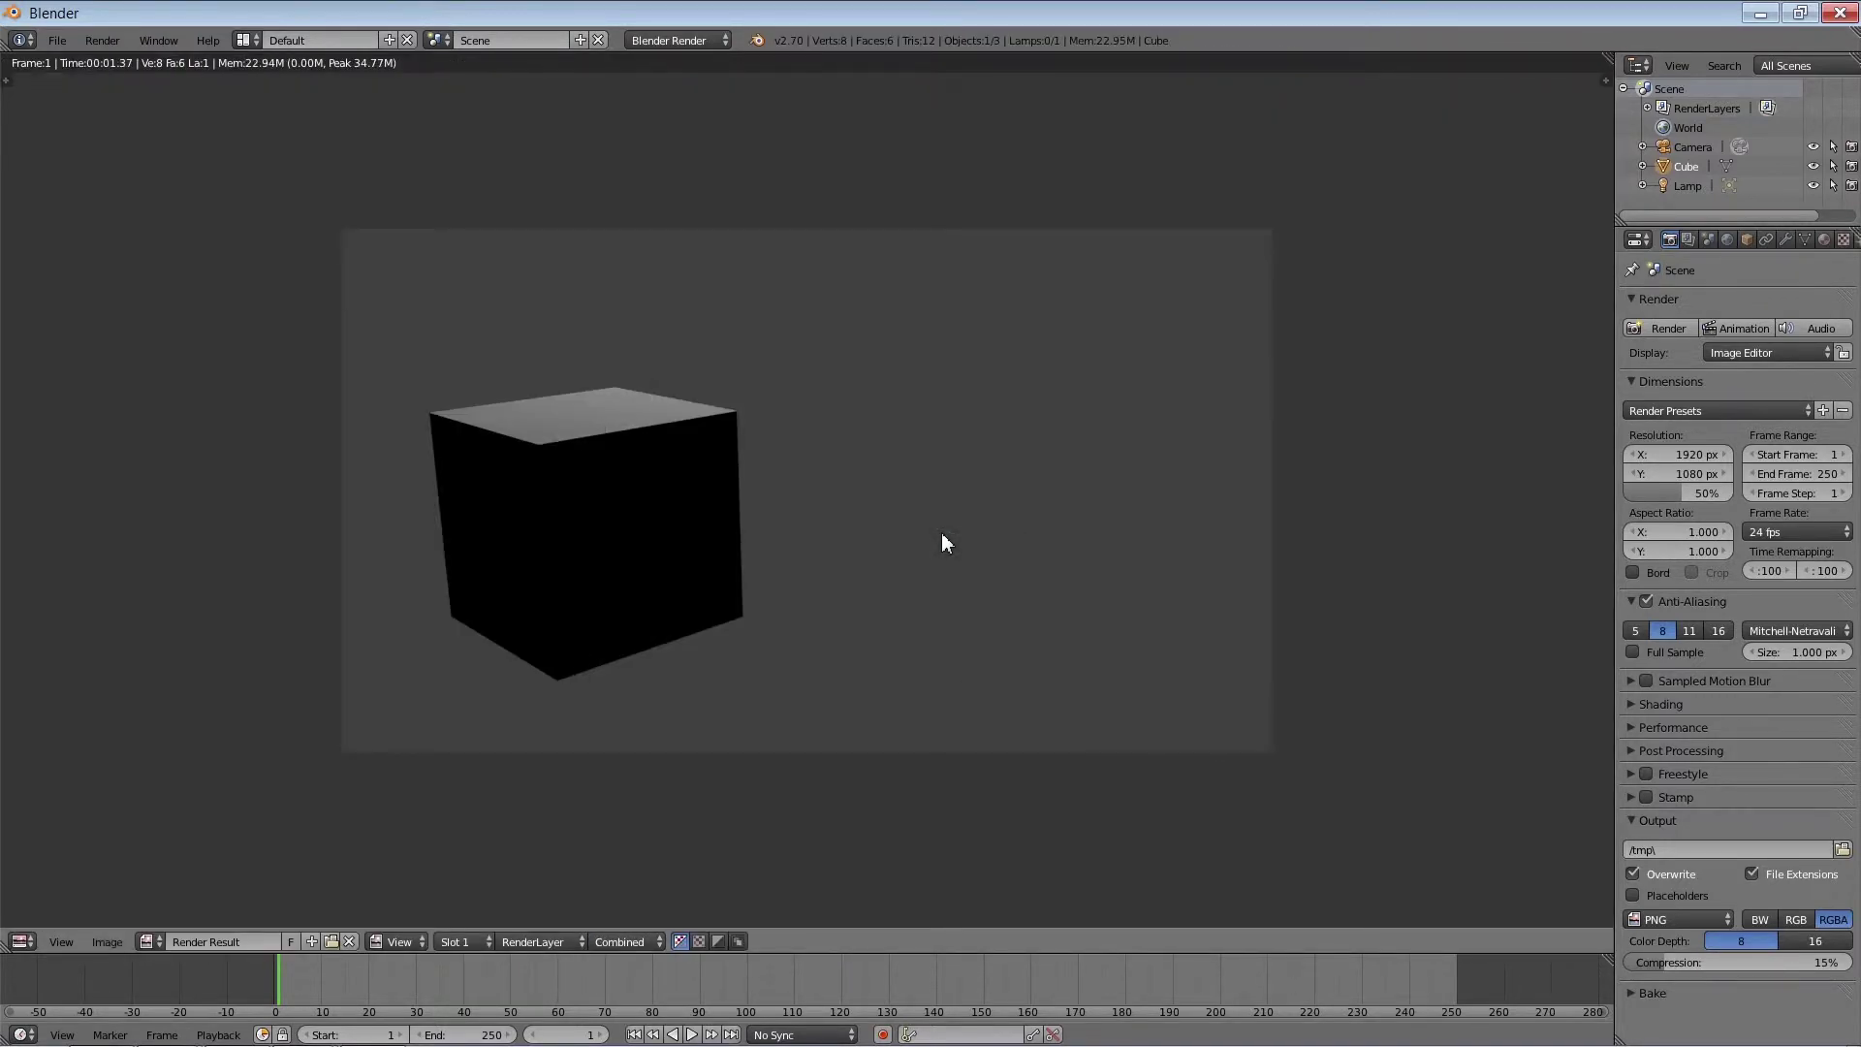
pyautogui.press('Escape')
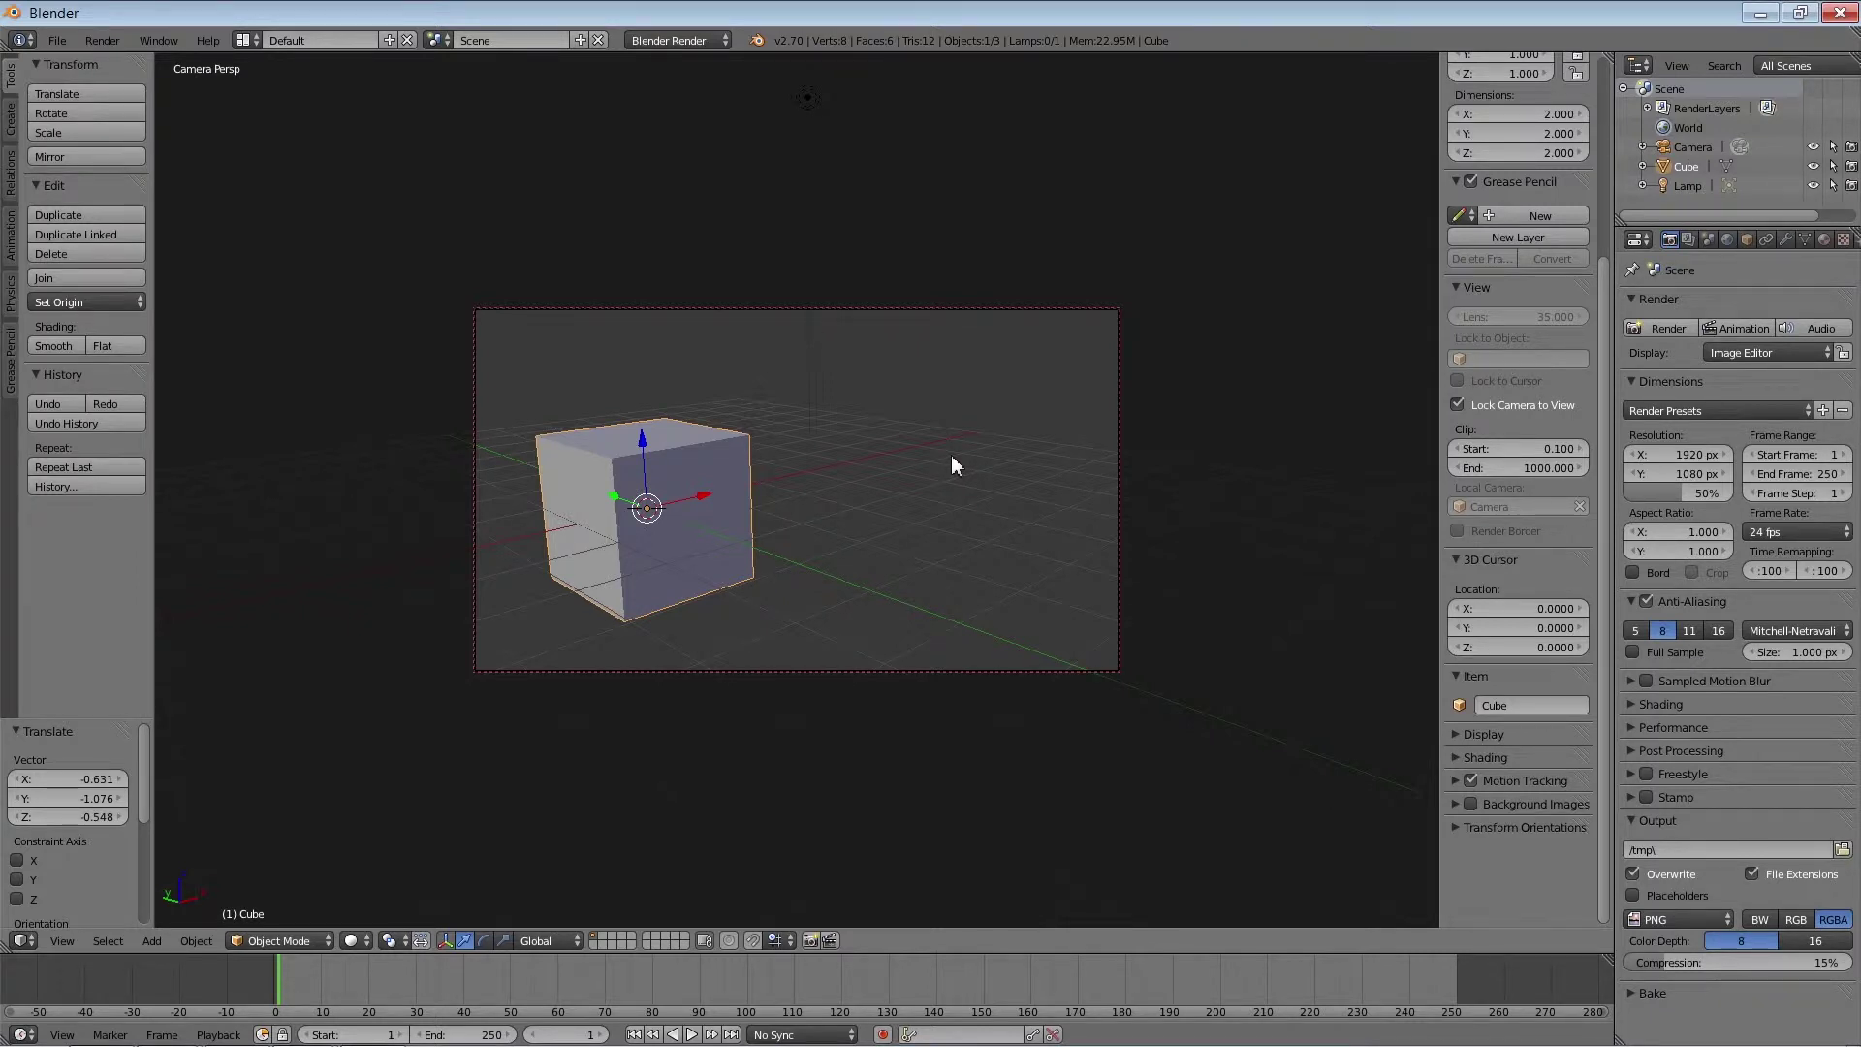
pyautogui.press('KP_1')
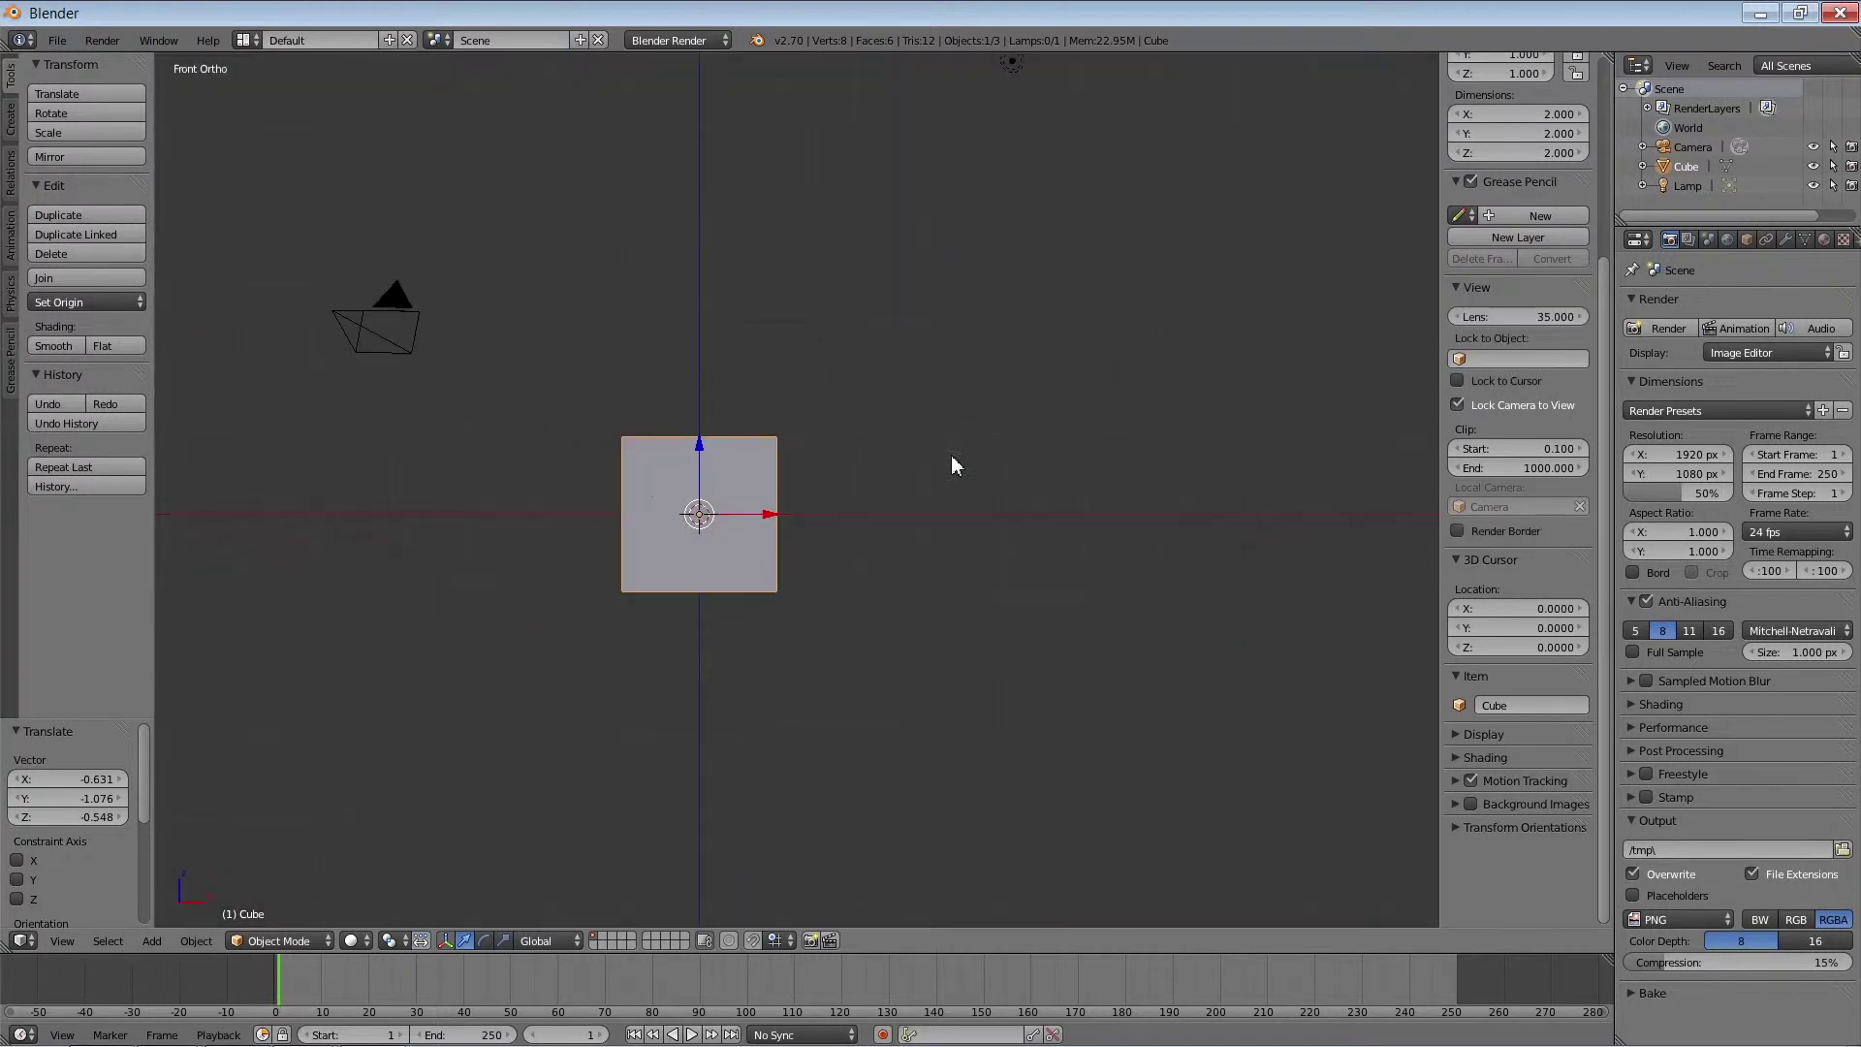
pyautogui.moveTo(854, 454)
pyautogui.mouseDown(button='middle')
pyautogui.moveTo(857, 499)
pyautogui.moveTo(906, 498)
pyautogui.moveTo(1107, 592)
pyautogui.moveTo(1177, 594)
pyautogui.mouseUp(button='middle')
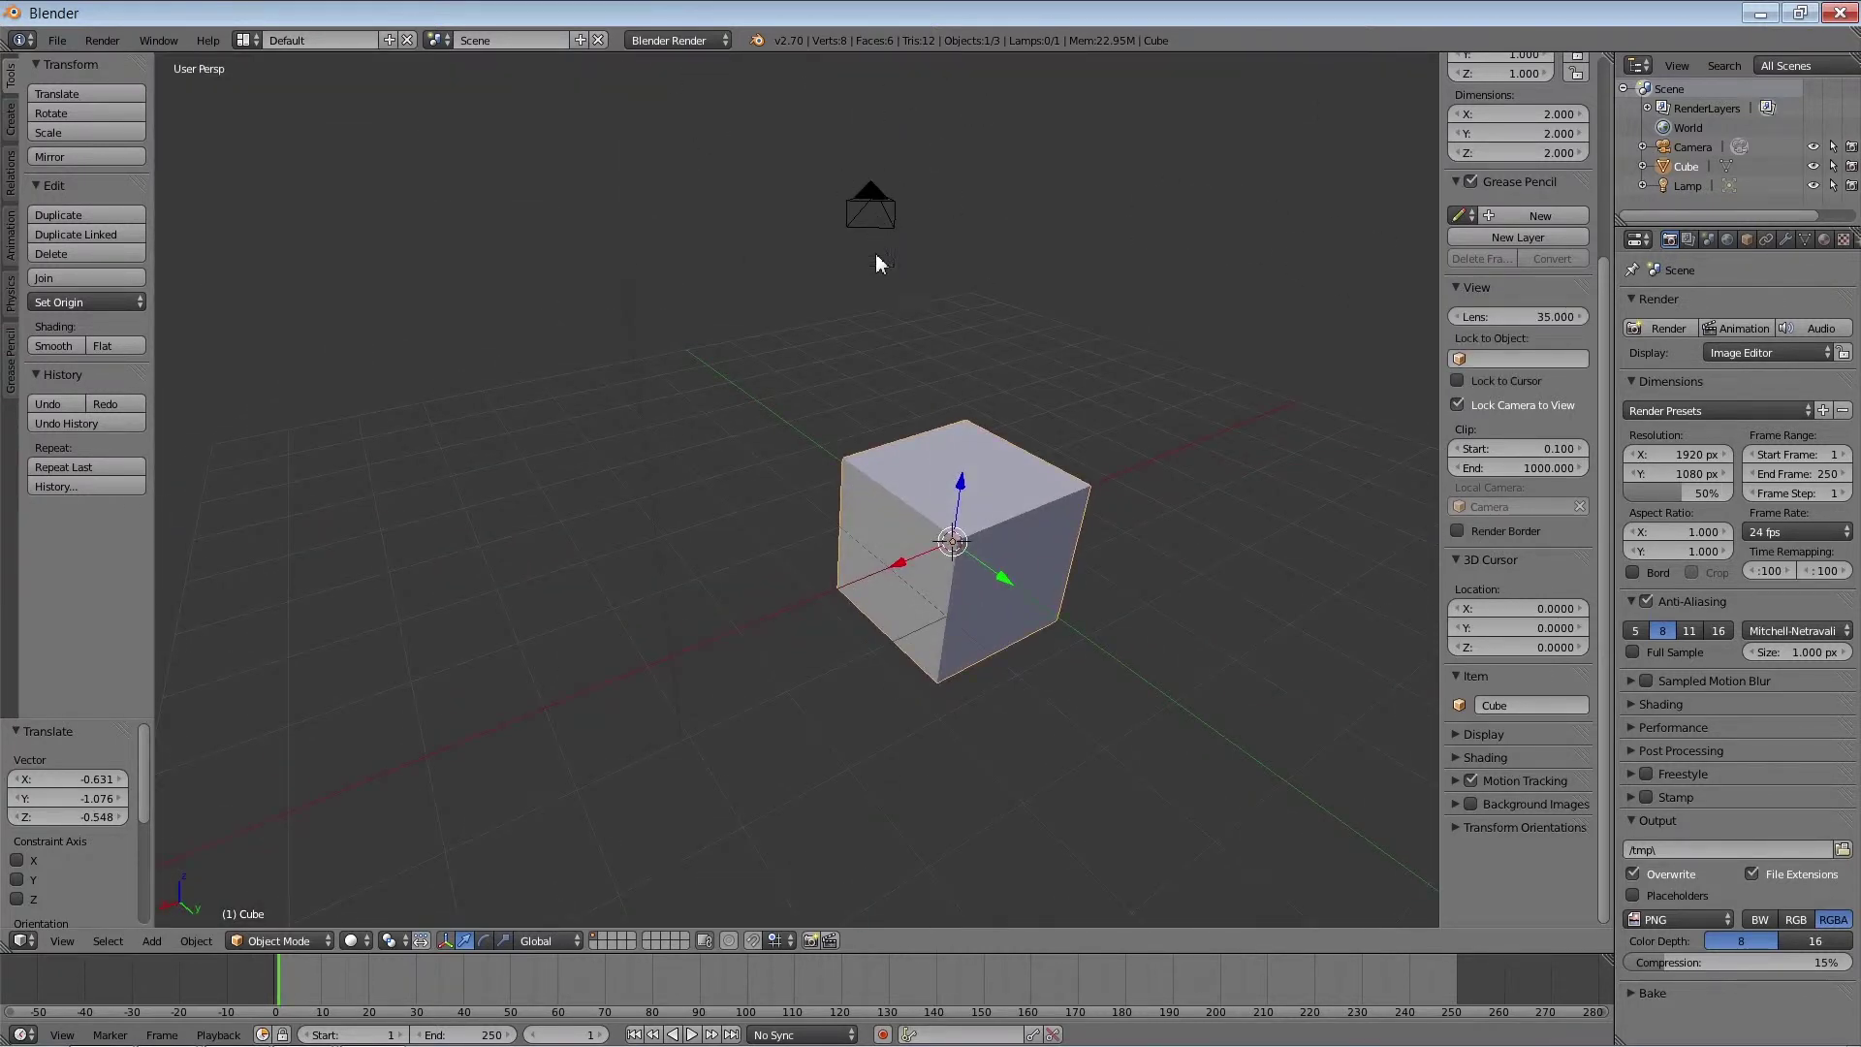
pyautogui.moveTo(886, 420)
pyautogui.mouseDown(button='middle')
pyautogui.moveTo(1049, 438)
pyautogui.moveTo(1009, 419)
pyautogui.moveTo(998, 365)
pyautogui.moveTo(997, 492)
pyautogui.moveTo(1018, 486)
pyautogui.mouseUp(button='middle')
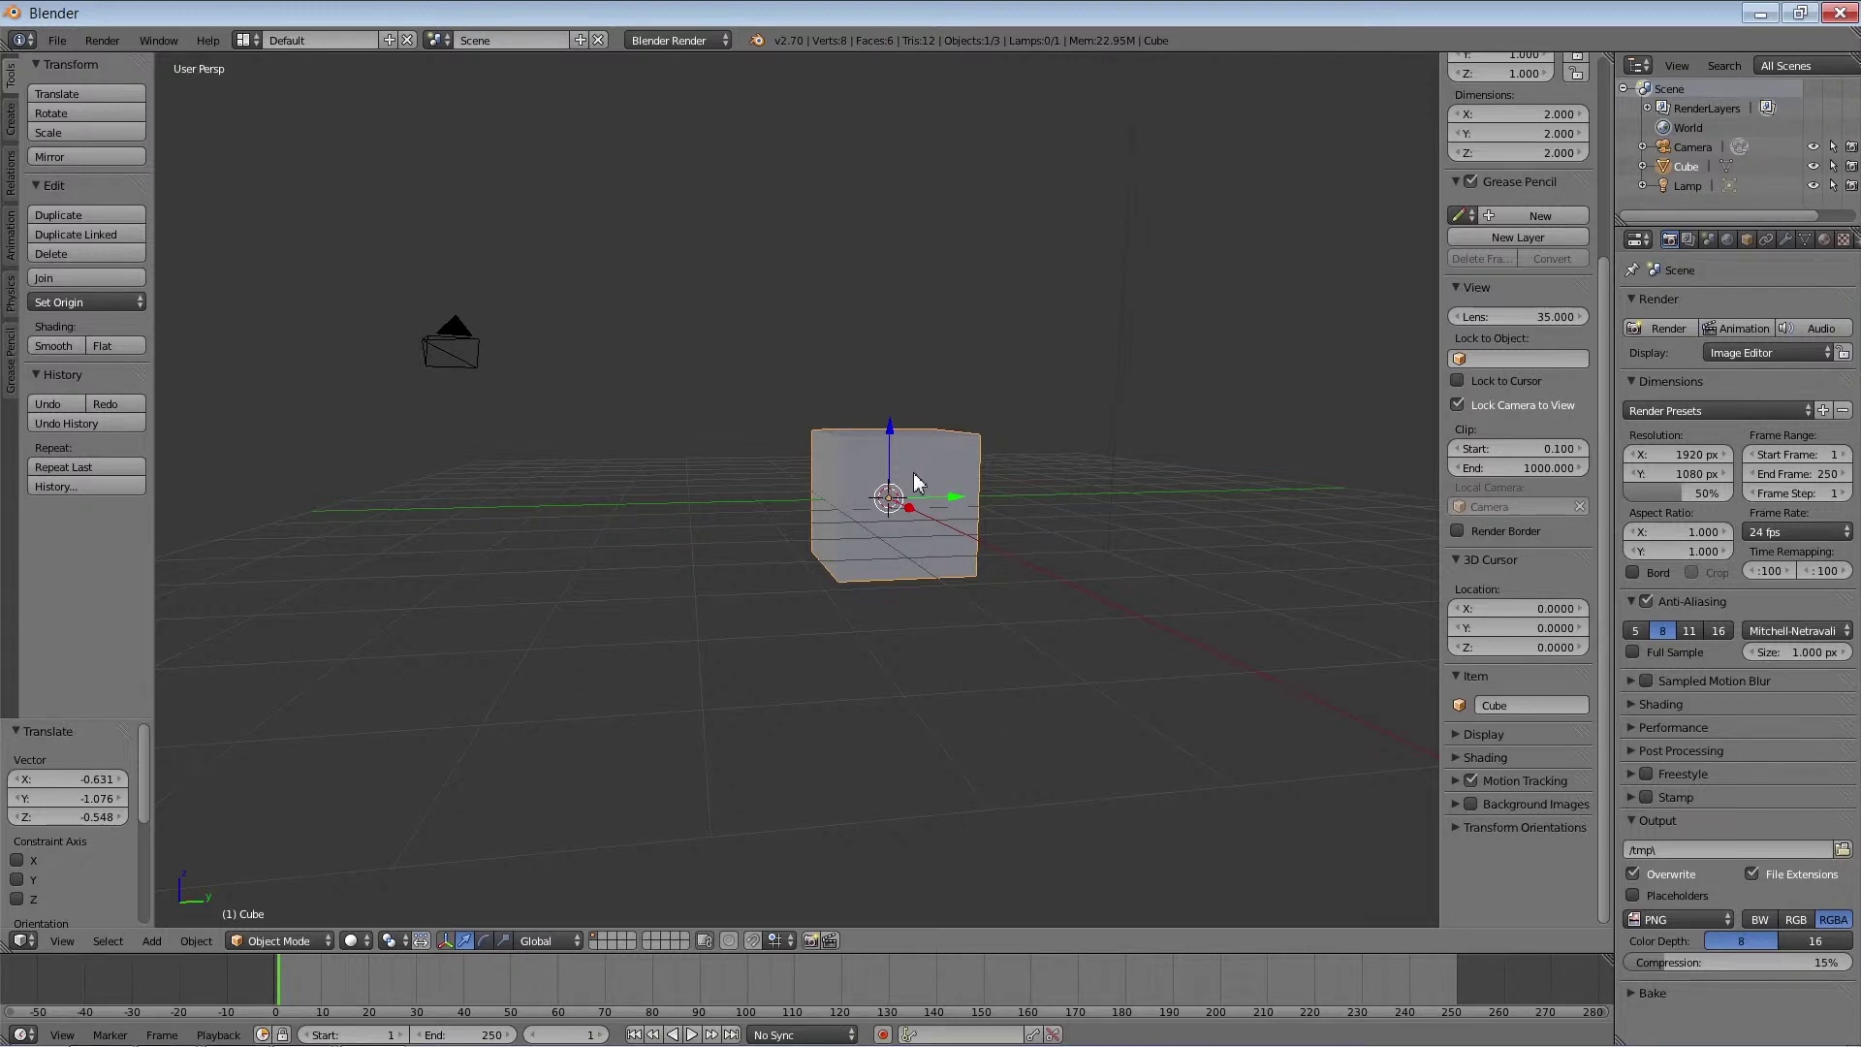
pyautogui.press('F12')
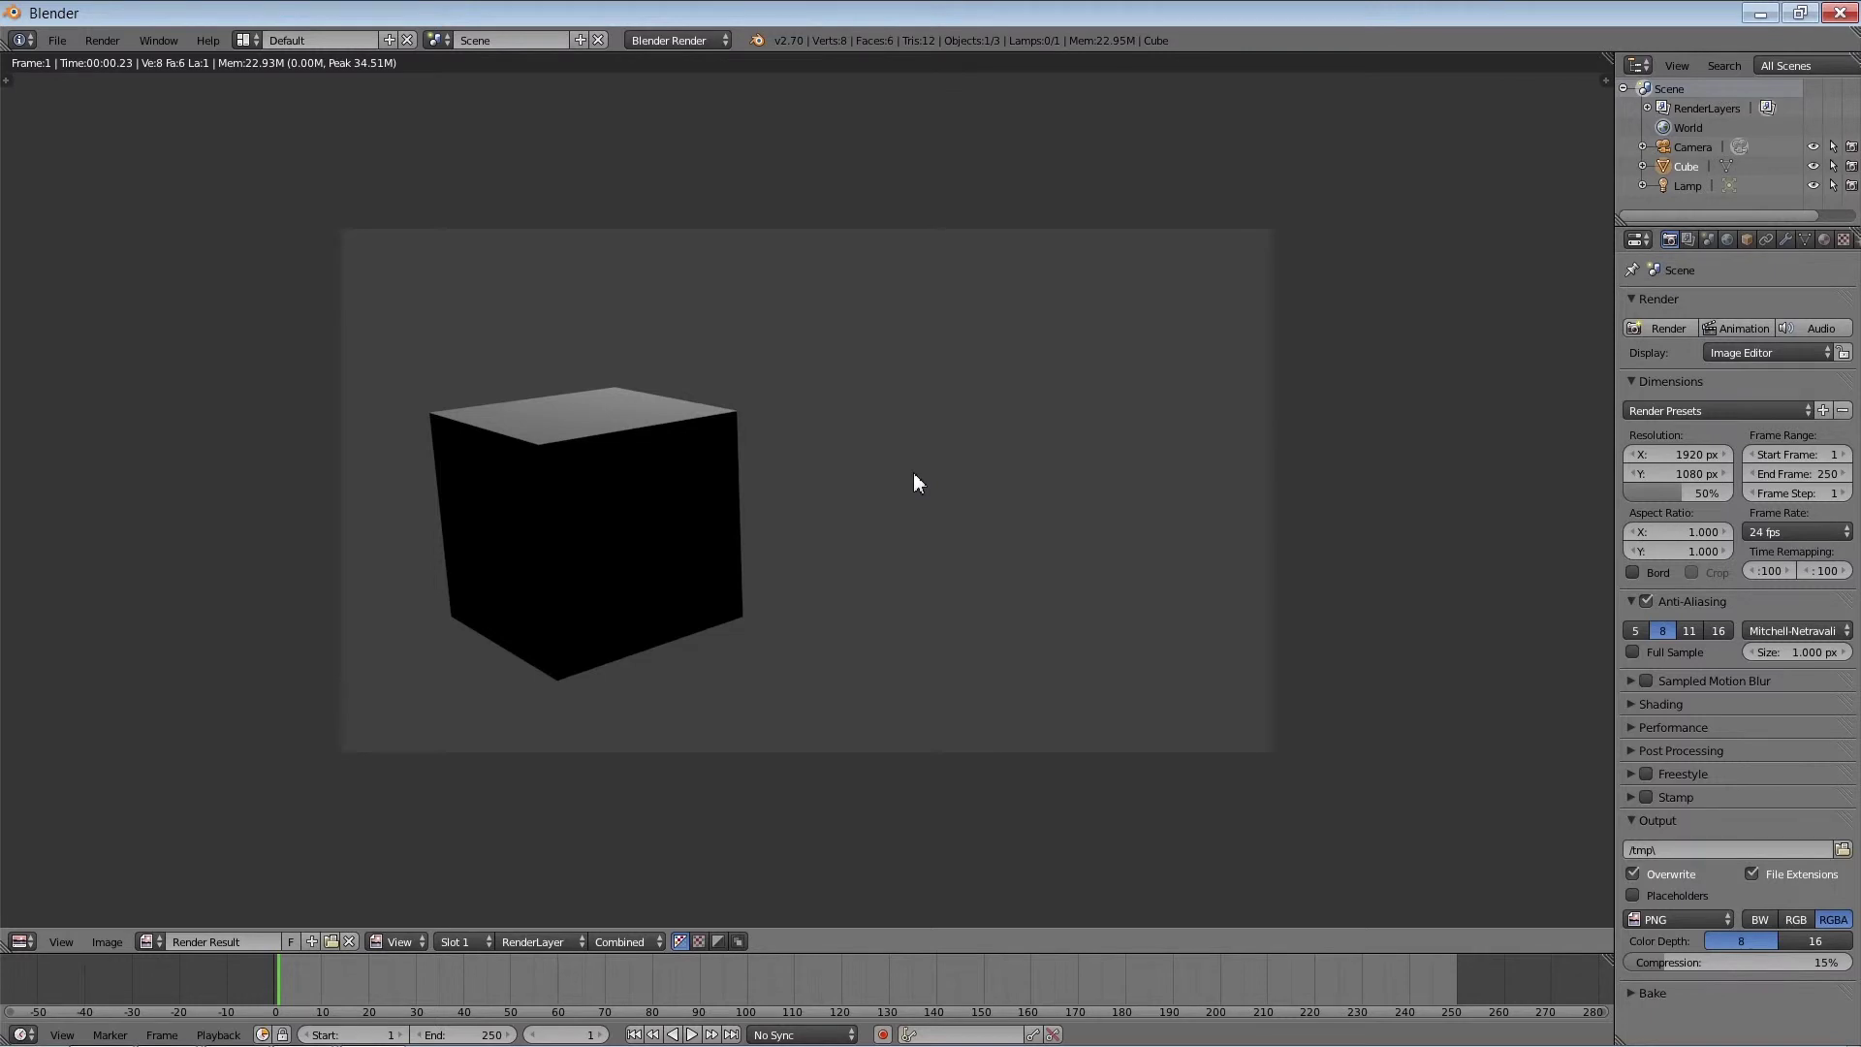
pyautogui.press('Escape')
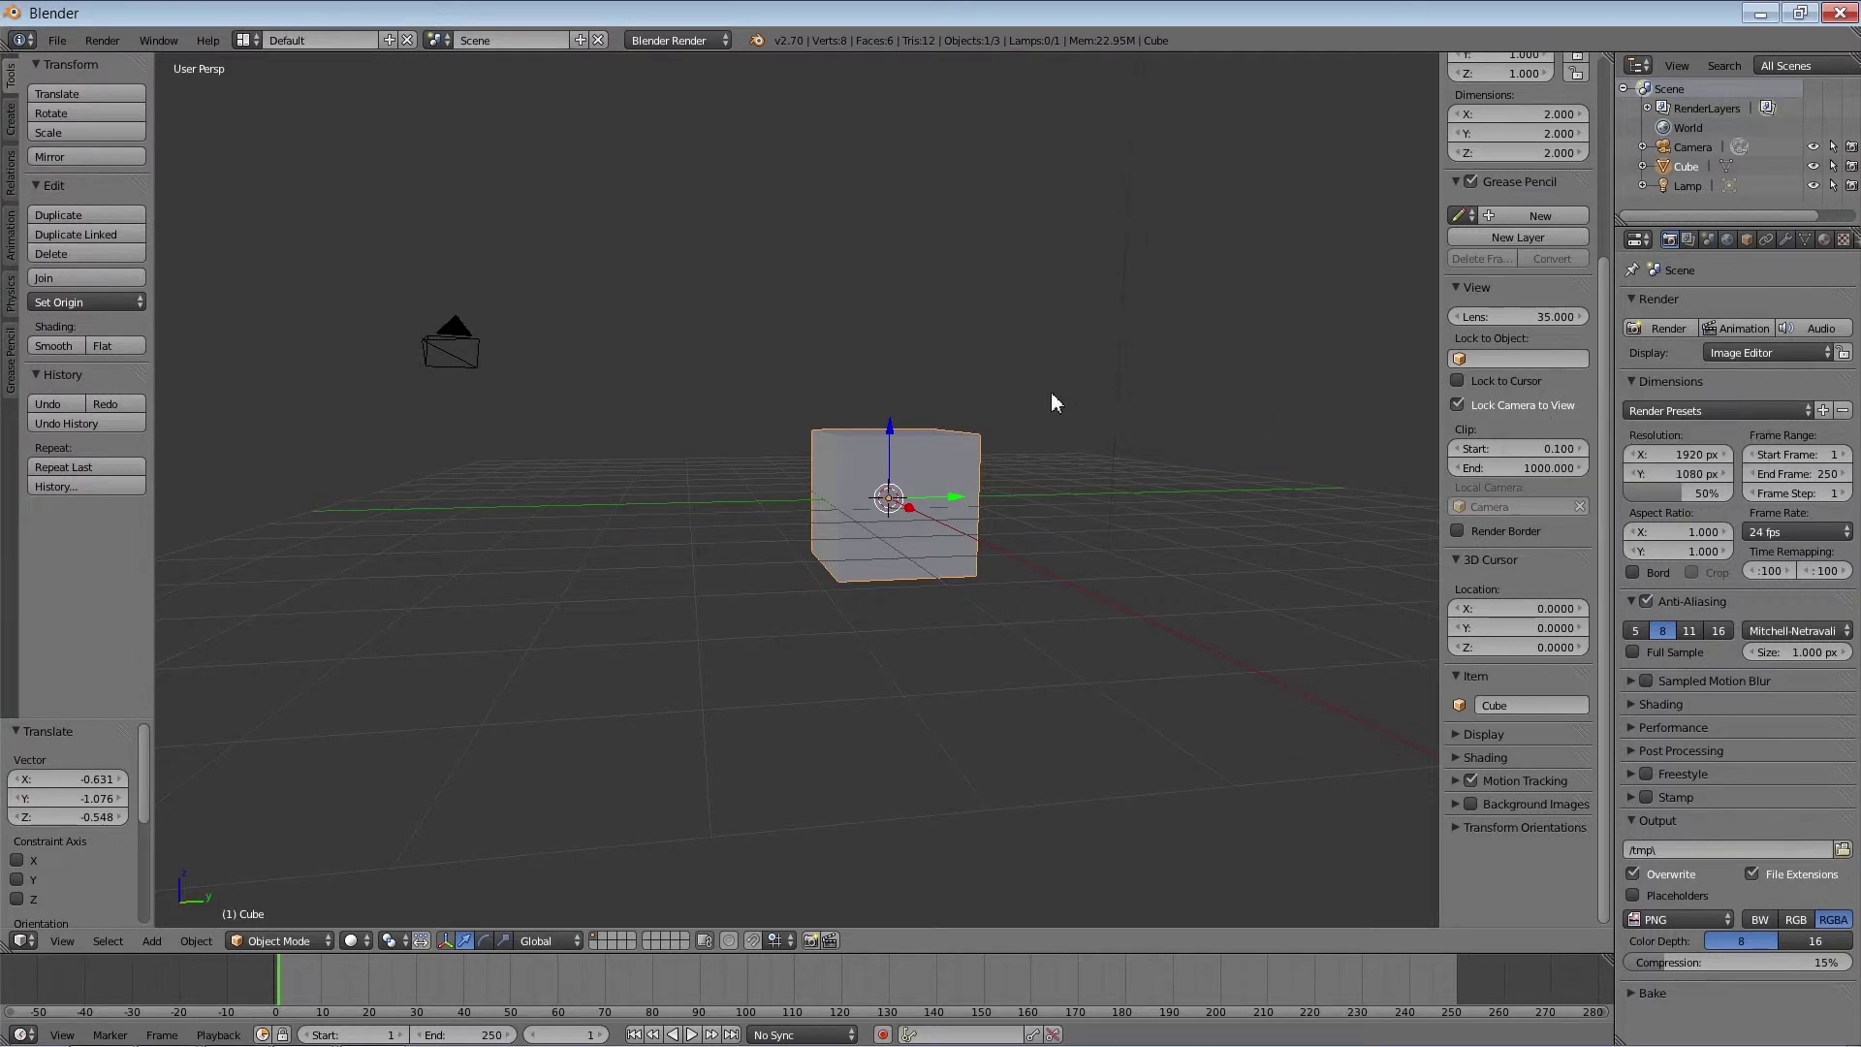
pyautogui.press('KP_0')
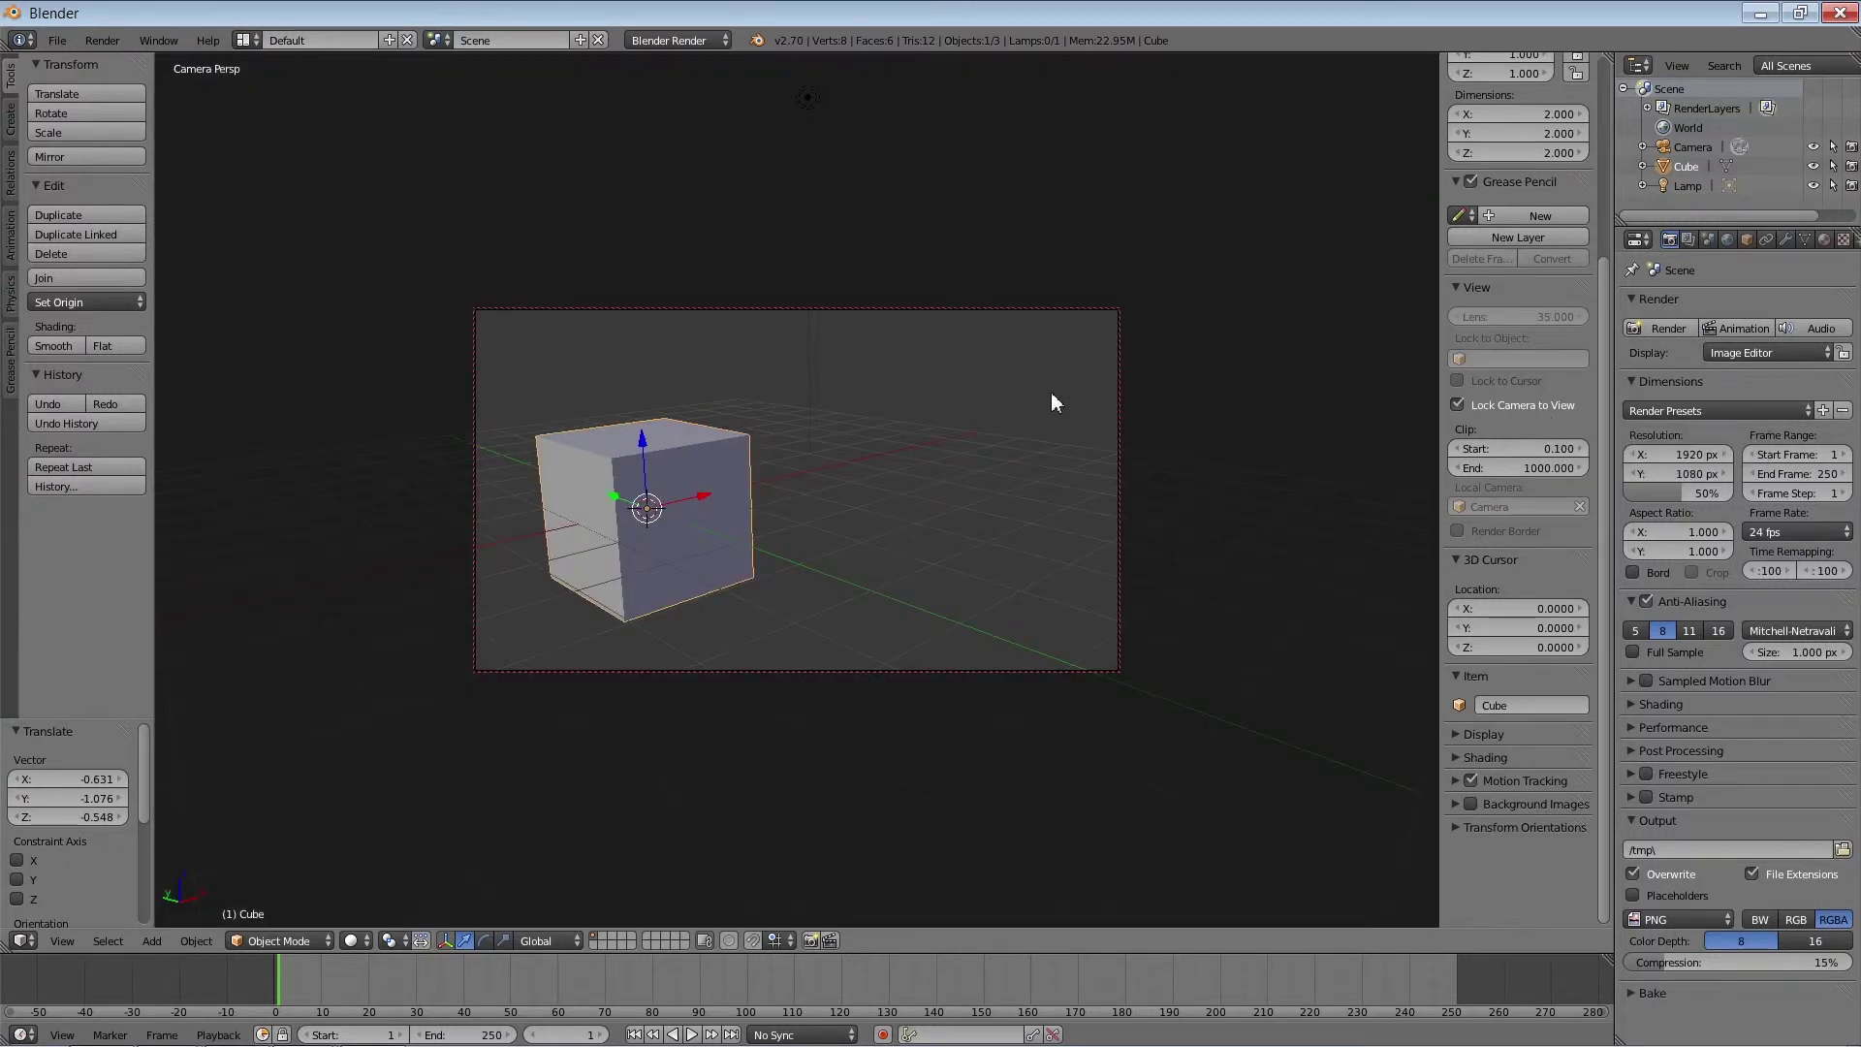
# Step: Swing the camera so the cube sits right of centre, then test-render with F12
pyautogui.moveTo(993, 445)
pyautogui.mouseDown(button='middle')
pyautogui.moveTo(1013, 463)
pyautogui.moveTo(1215, 420)
pyautogui.moveTo(1051, 476)
pyautogui.moveTo(1080, 480)
pyautogui.mouseUp(button='middle')
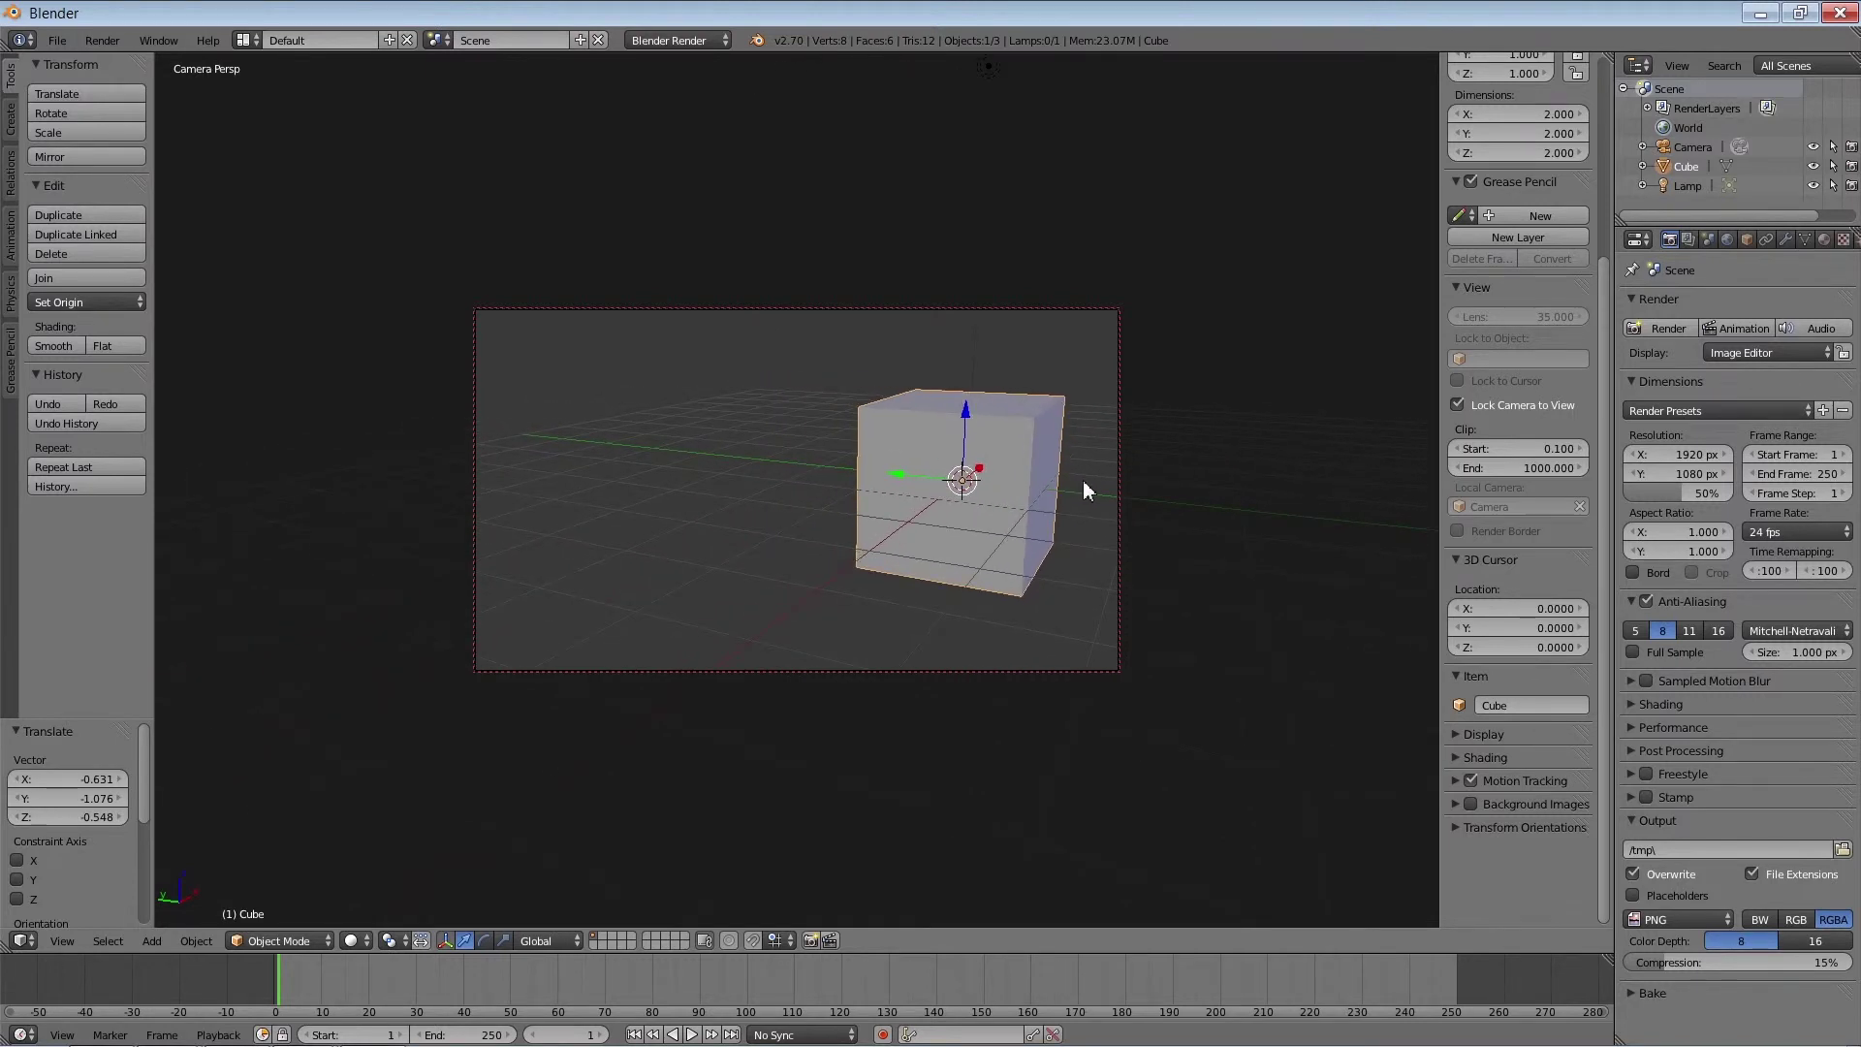
pyautogui.press('F12')
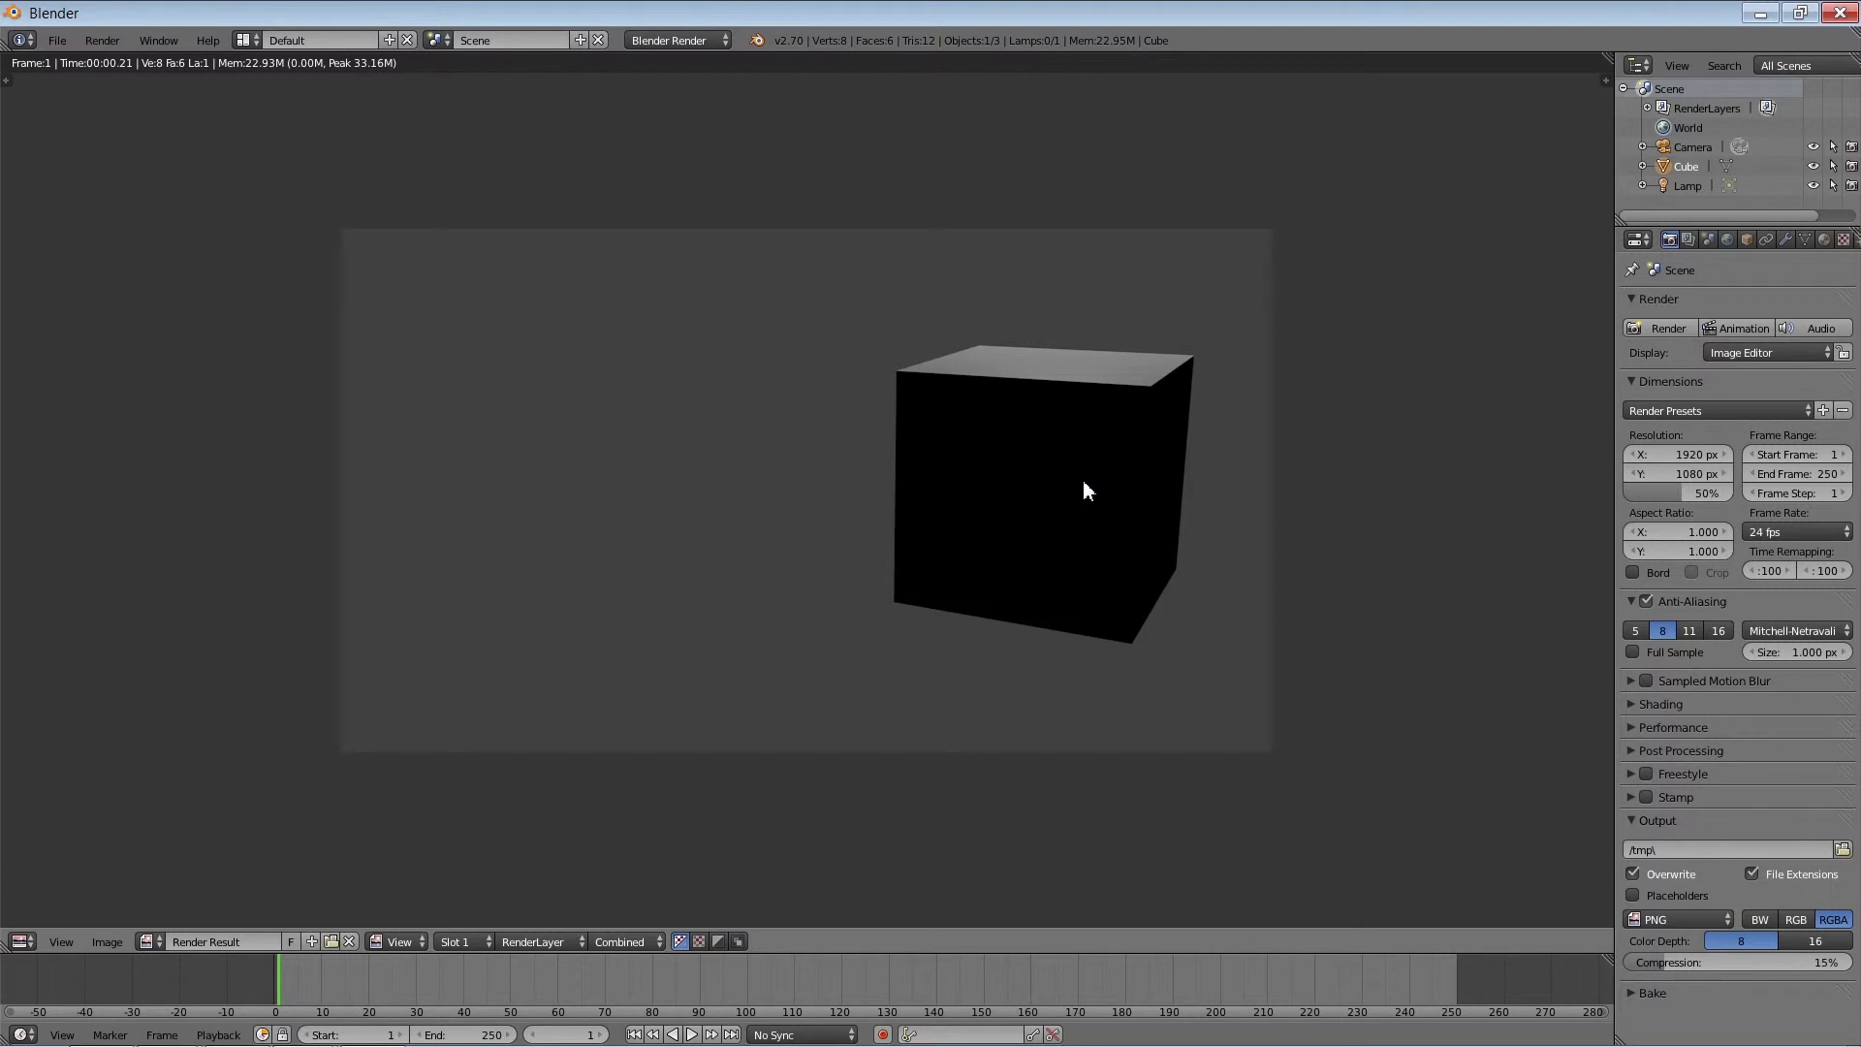
pyautogui.press('Escape')
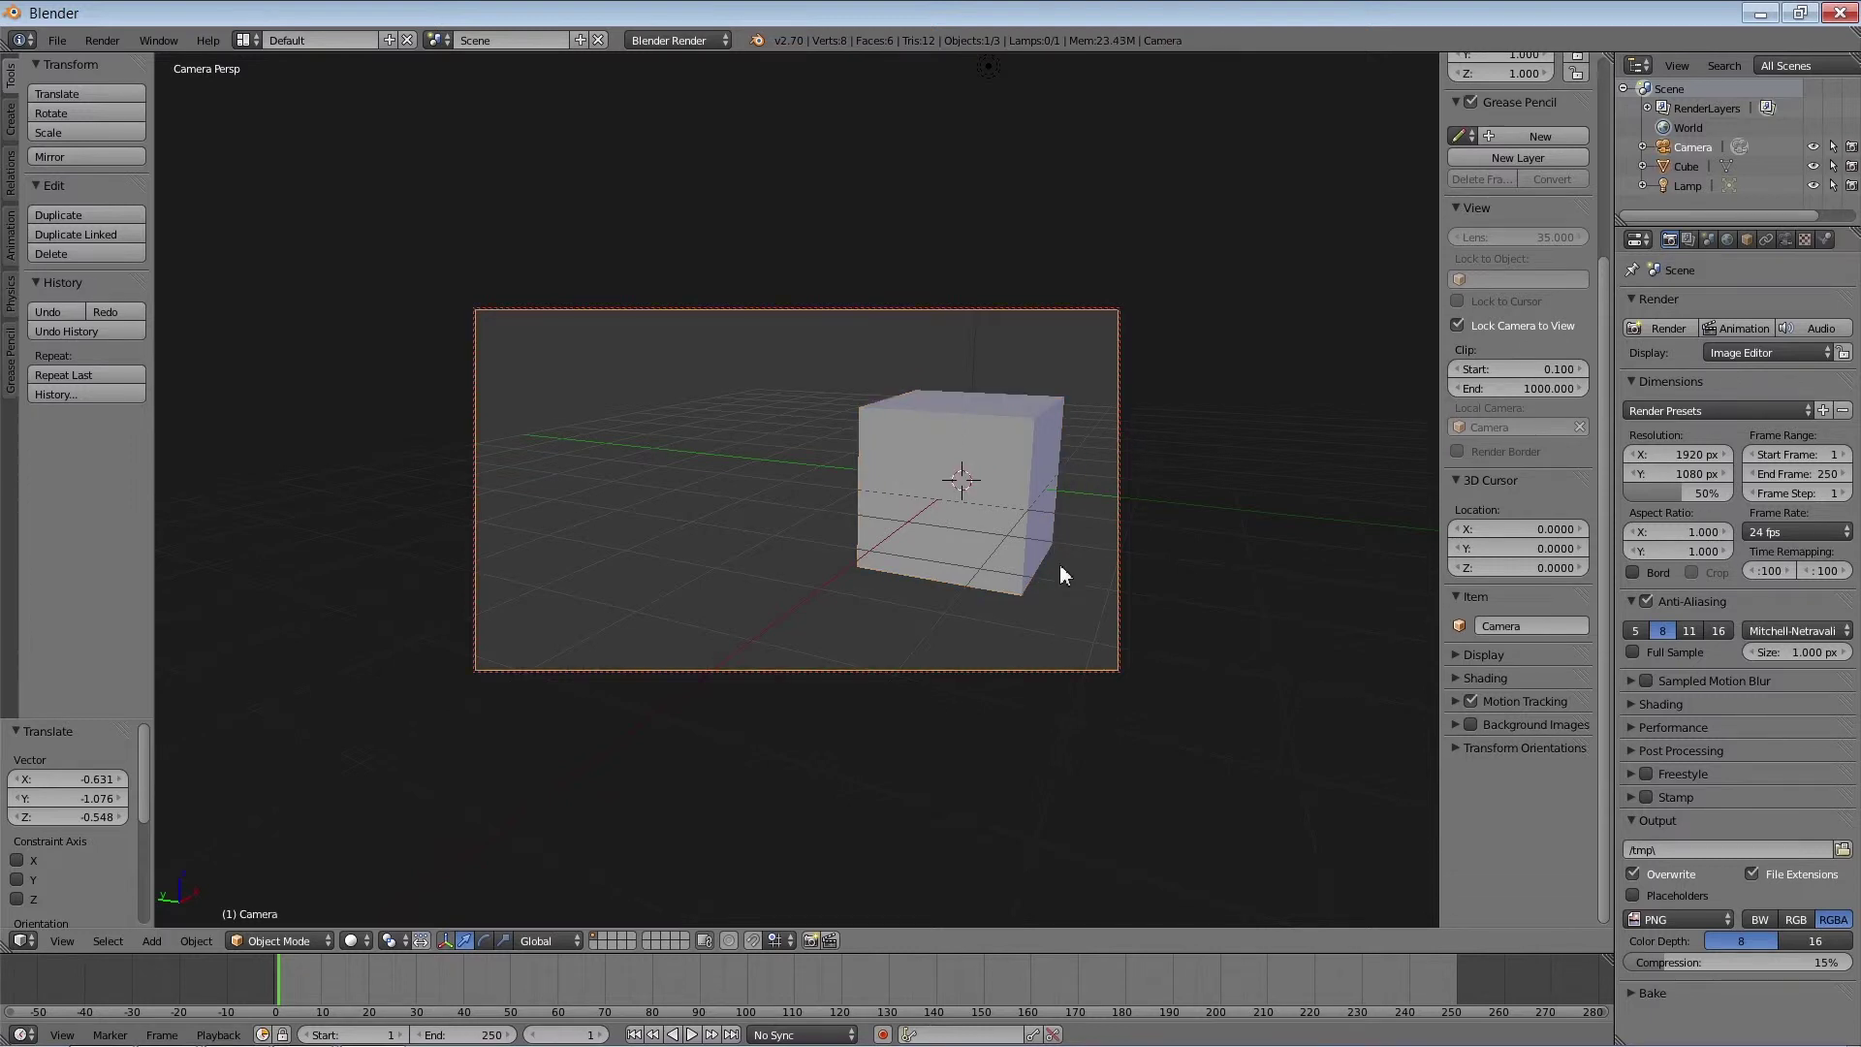
# Step: Move and orbit the camera to a new angle, then view the scene from outside it
pyautogui.press('g')
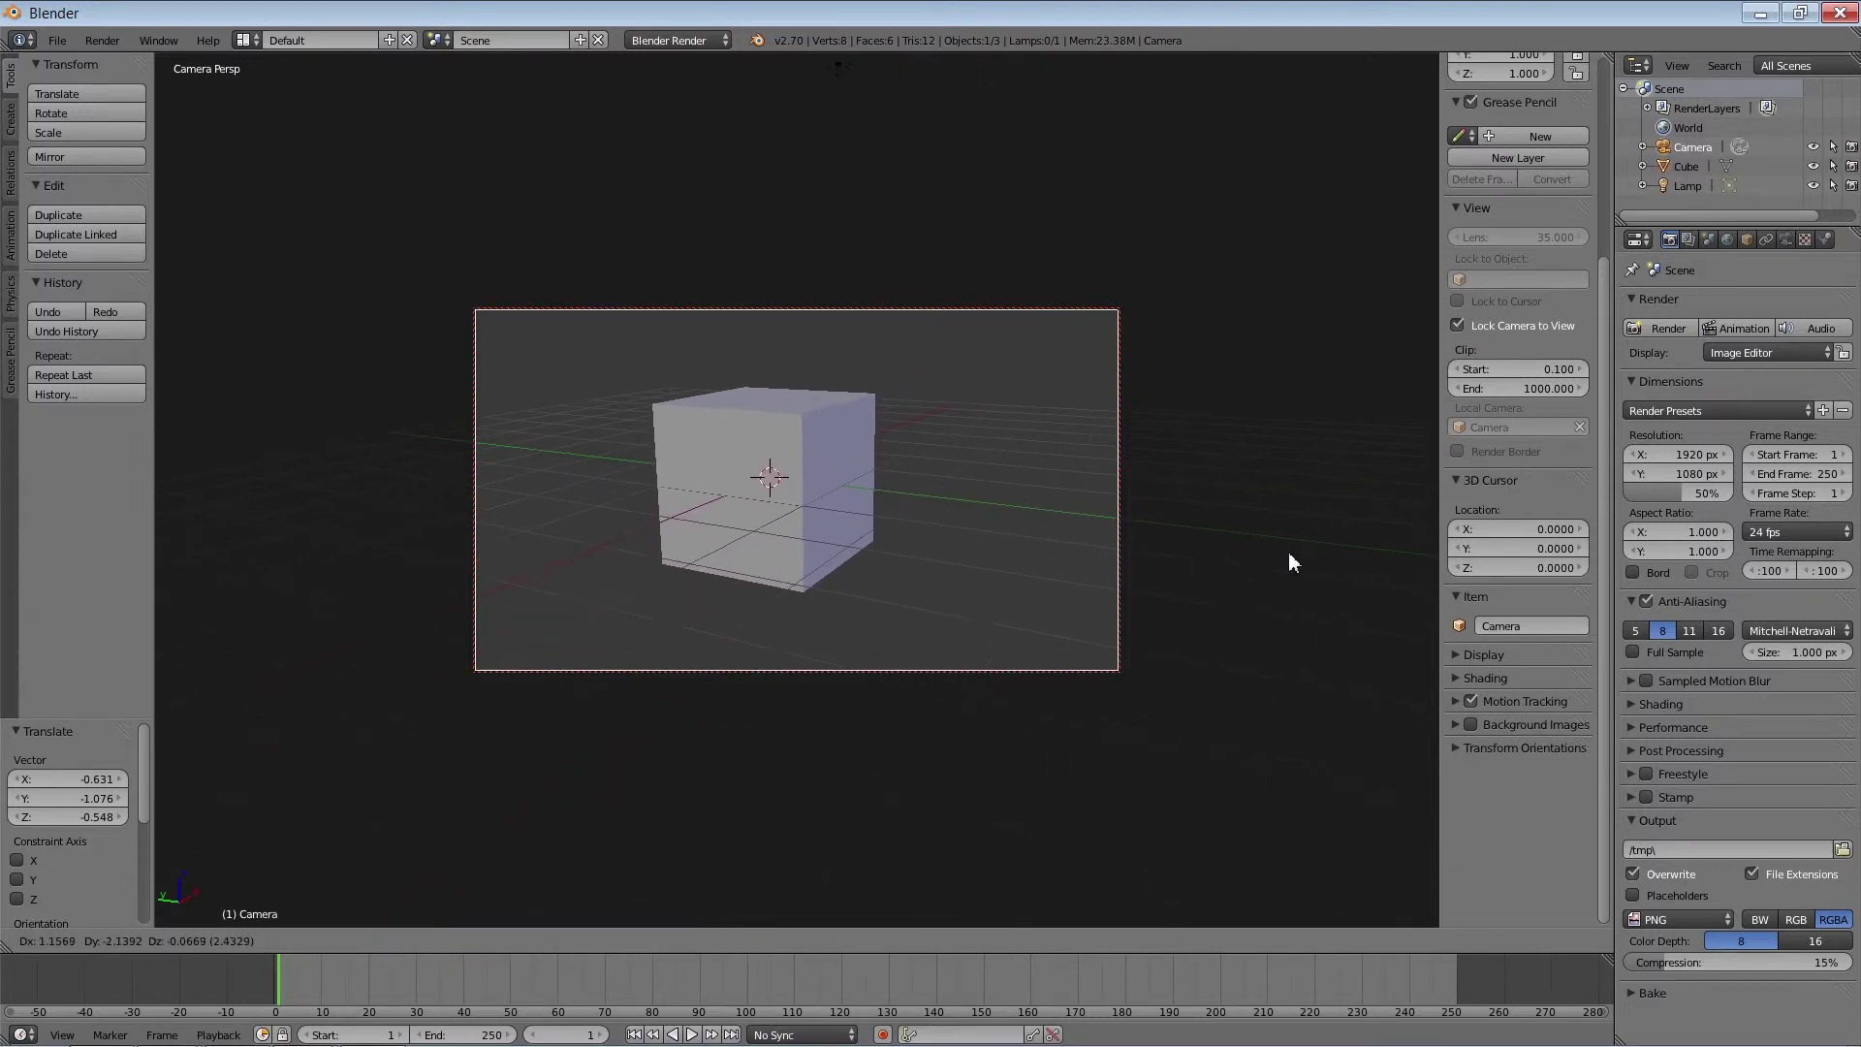
pyautogui.click(1289, 553)
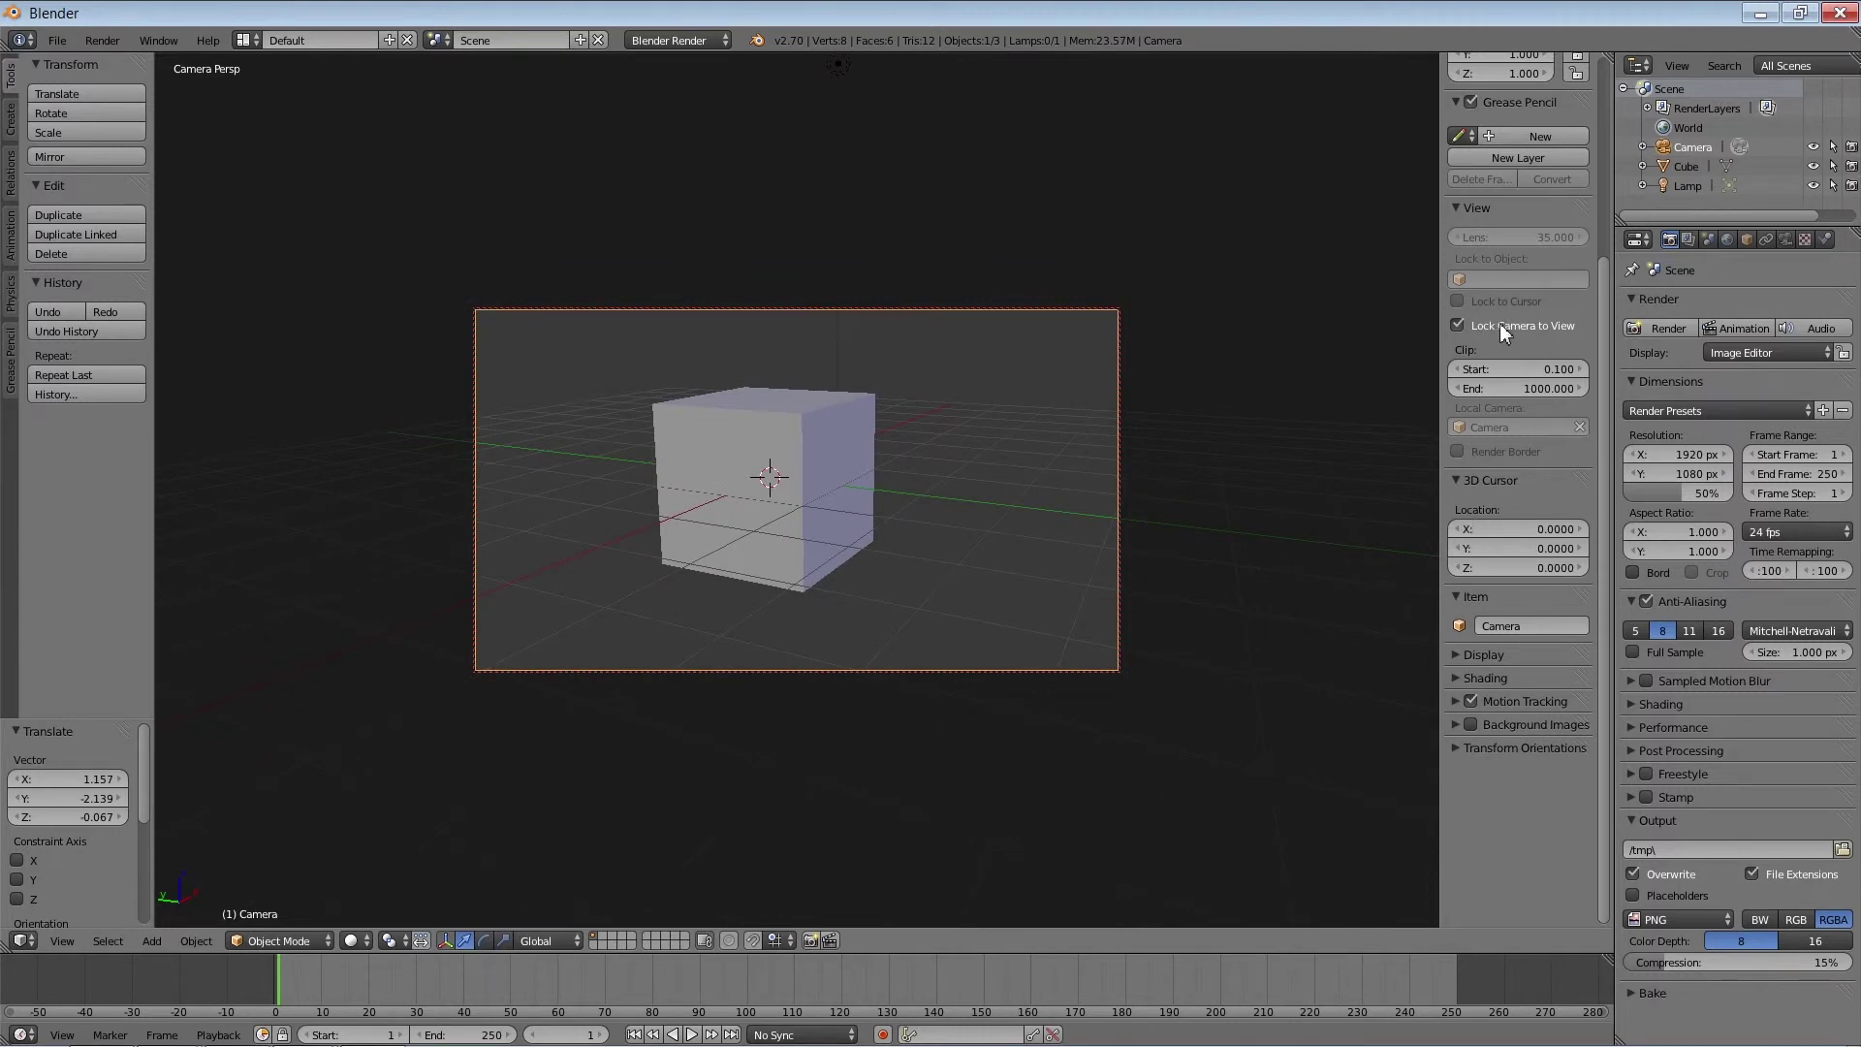
pyautogui.moveTo(1107, 428)
pyautogui.mouseDown(button='middle')
pyautogui.moveTo(923, 483)
pyautogui.moveTo(767, 500)
pyautogui.moveTo(739, 569)
pyautogui.moveTo(928, 581)
pyautogui.moveTo(896, 582)
pyautogui.moveTo(910, 544)
pyautogui.mouseUp(button='middle')
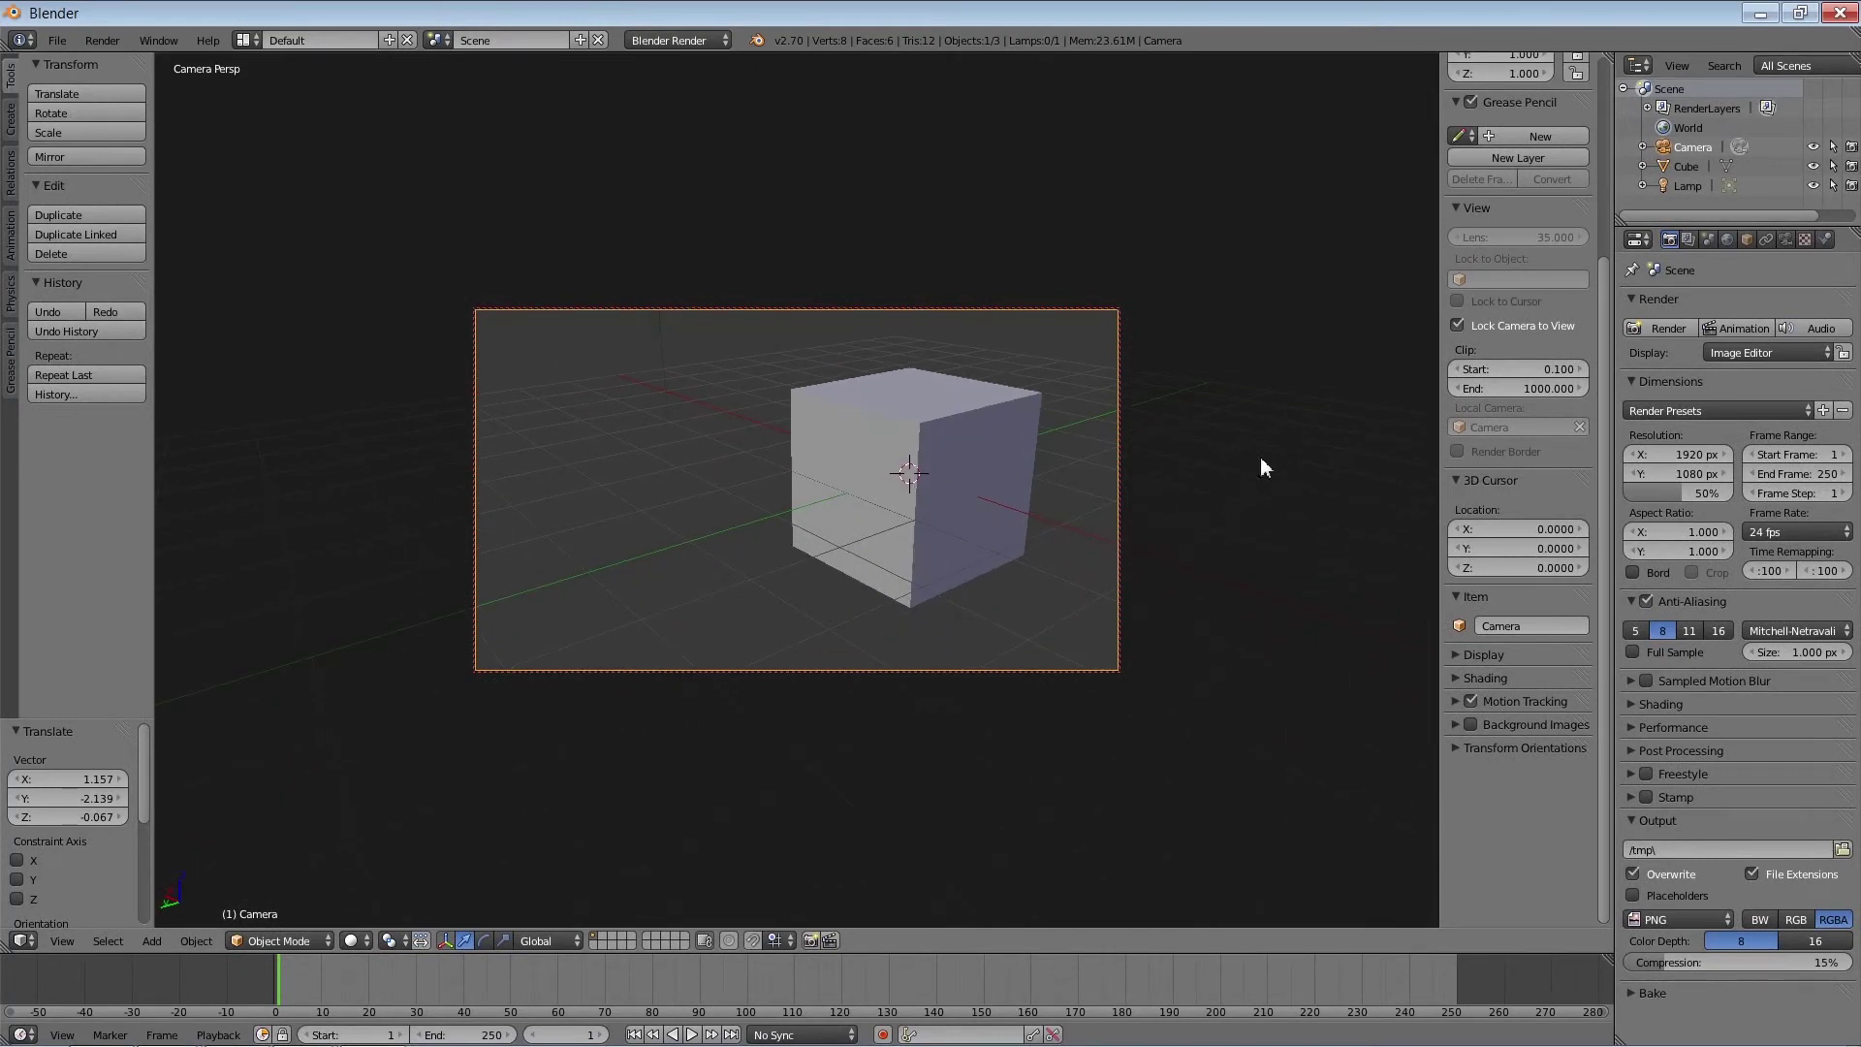
pyautogui.press('KP_7')
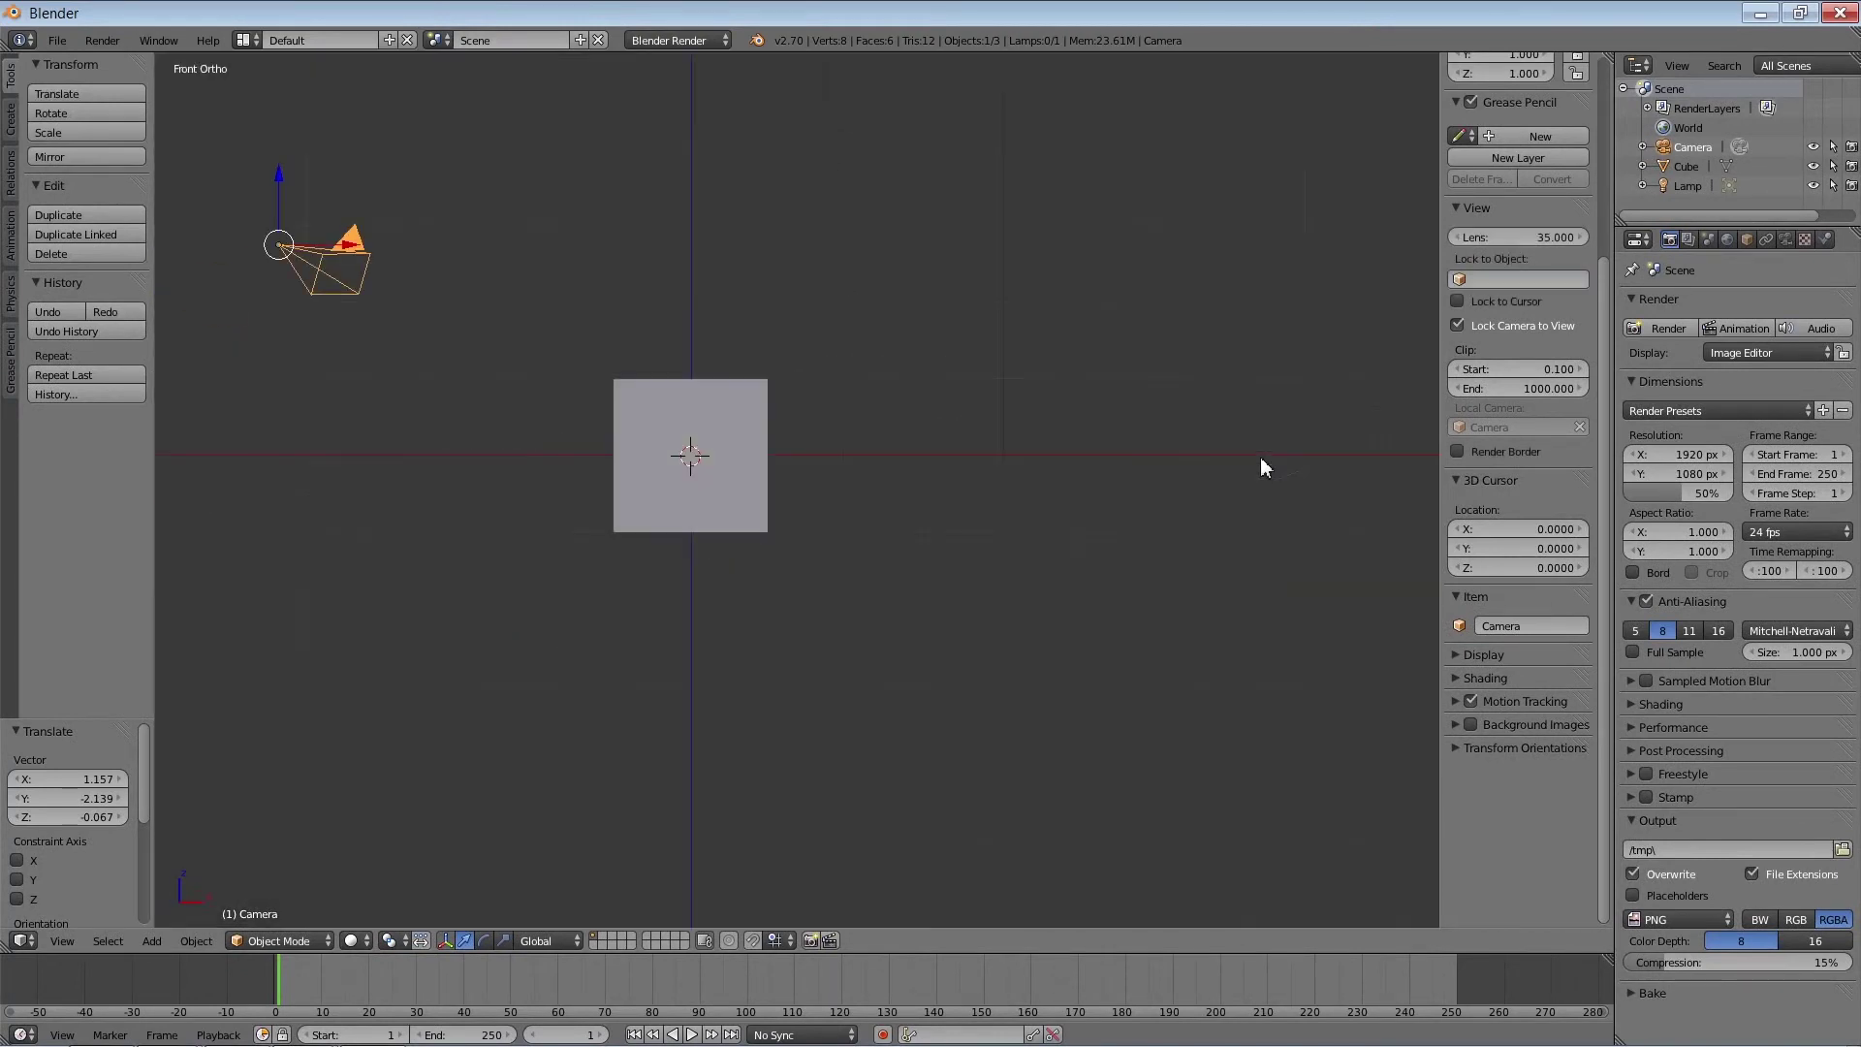
pyautogui.moveTo(973, 296)
pyautogui.mouseDown(button='middle')
pyautogui.moveTo(1110, 470)
pyautogui.moveTo(1244, 455)
pyautogui.moveTo(1061, 548)
pyautogui.moveTo(983, 524)
pyautogui.moveTo(798, 524)
pyautogui.moveTo(1045, 514)
pyautogui.moveTo(1201, 550)
pyautogui.moveTo(1007, 577)
pyautogui.moveTo(1071, 591)
pyautogui.moveTo(938, 487)
pyautogui.moveTo(718, 499)
pyautogui.moveTo(719, 416)
pyautogui.moveTo(958, 595)
pyautogui.mouseUp(button='middle')
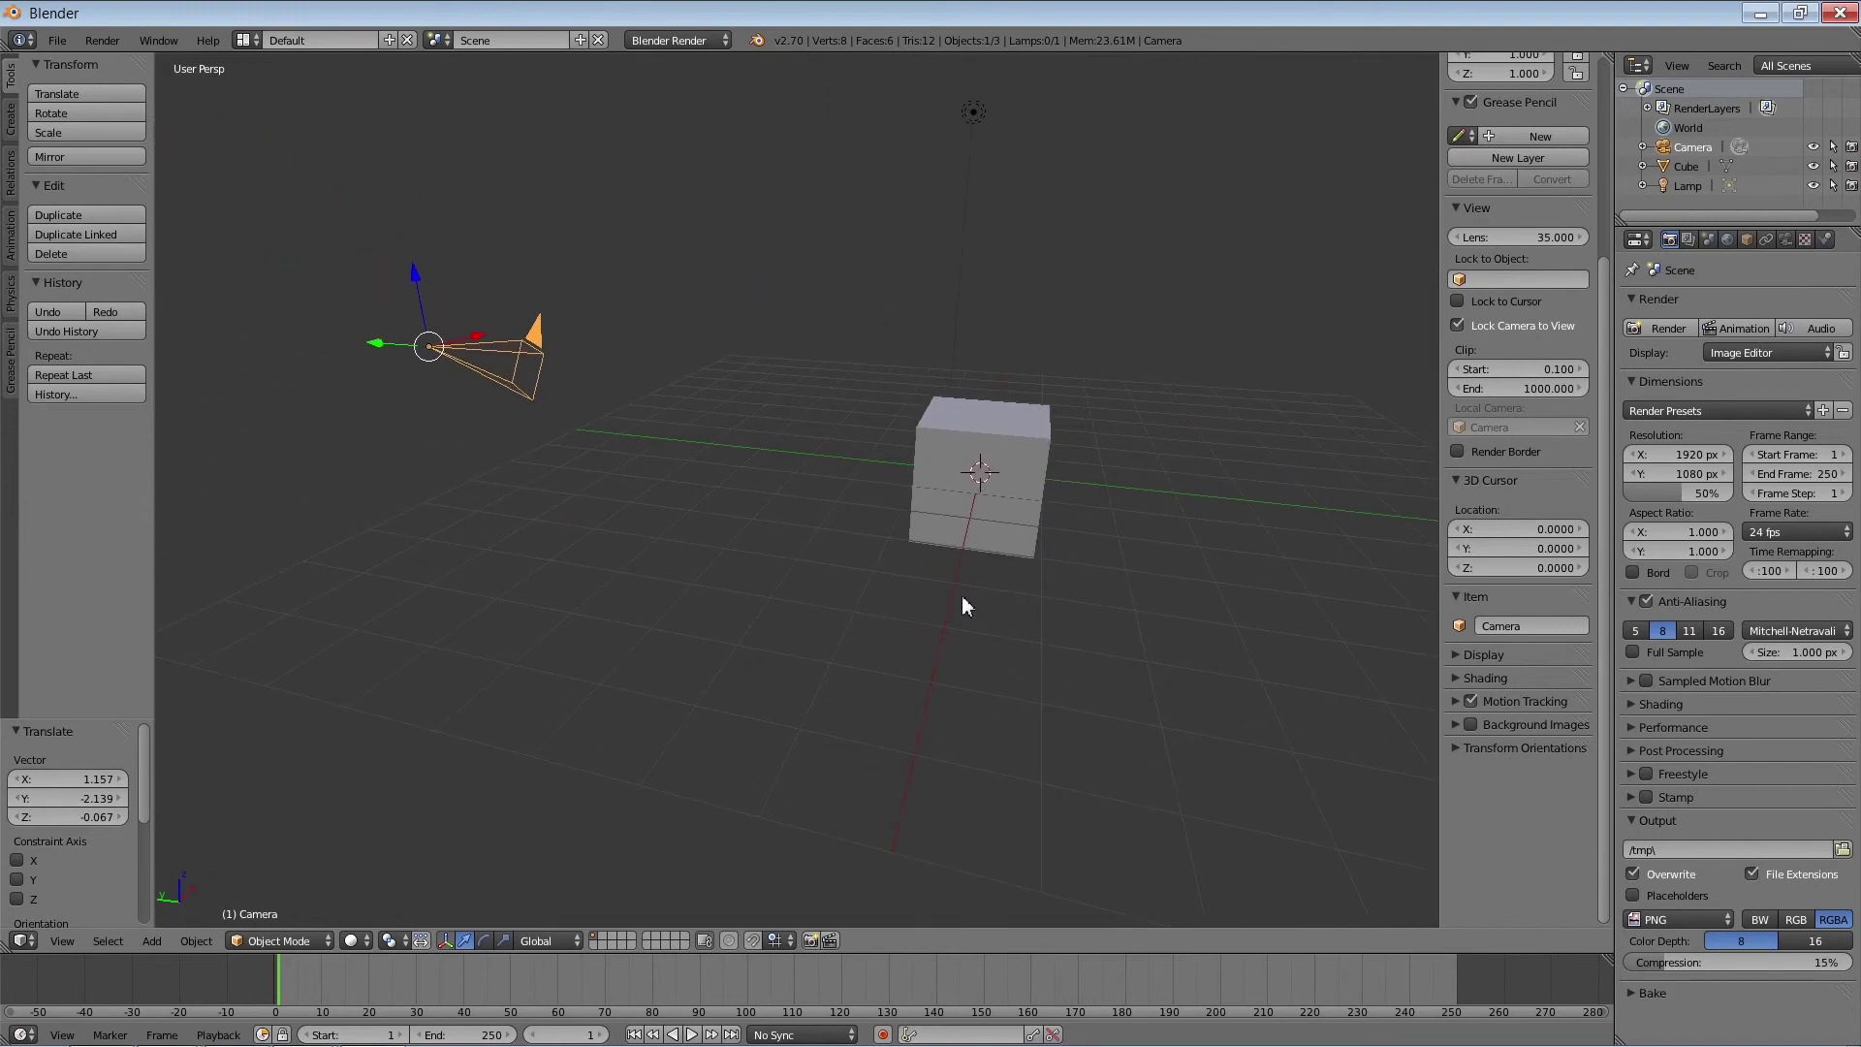